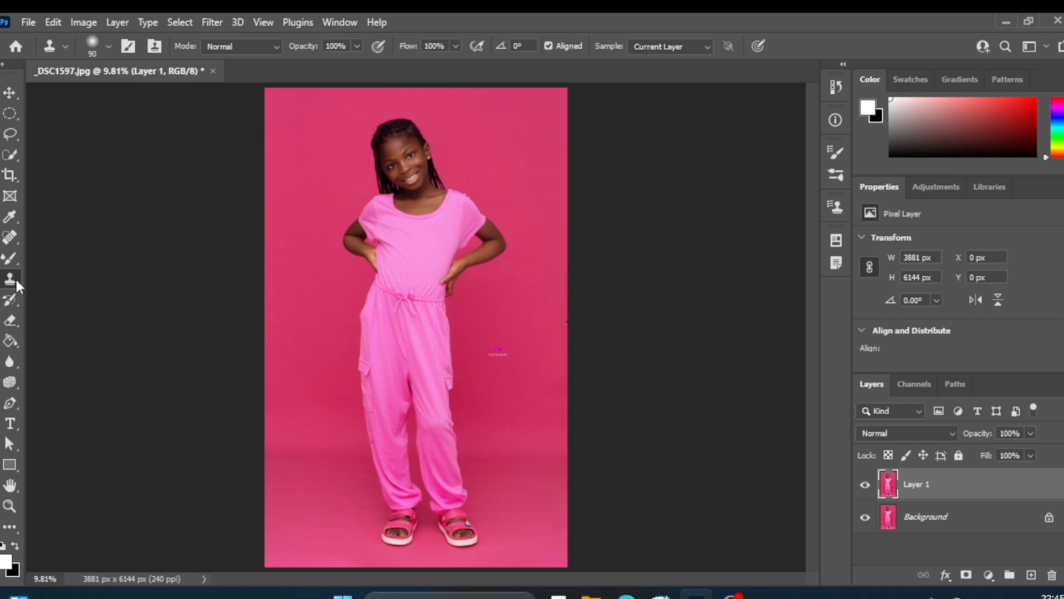
Step: Activate the History Brush Tool and convert Layer 1 to black and white with the Default preset
right_click(15, 278)
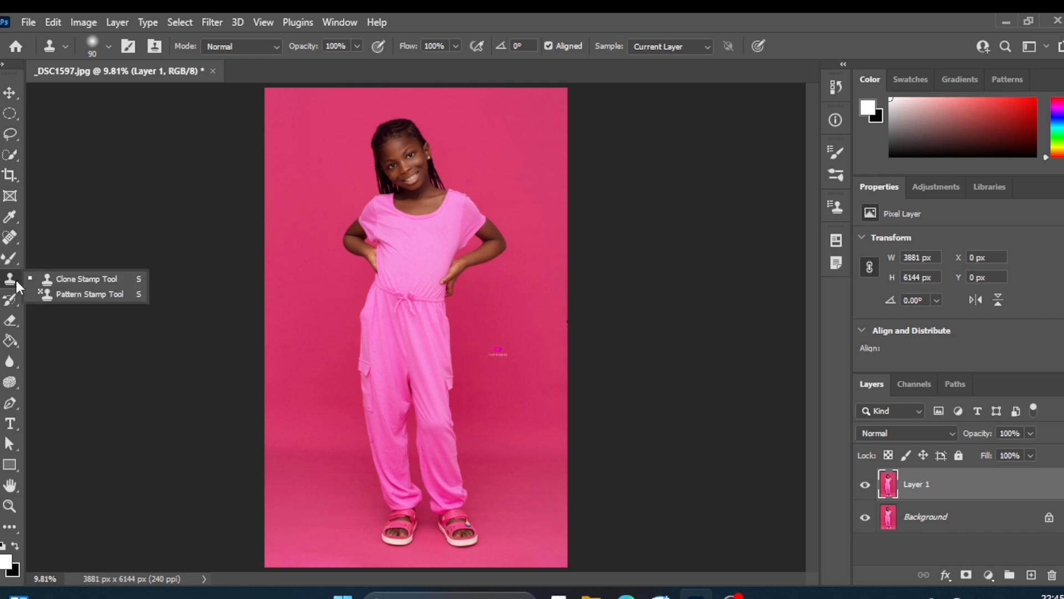
click(15, 299)
click(11, 303)
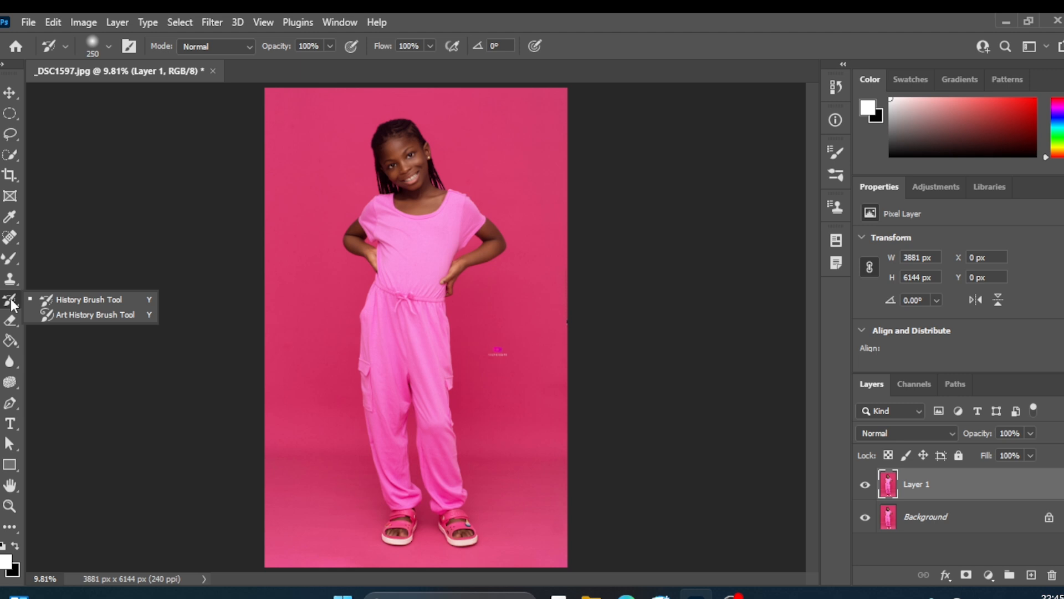
click(82, 300)
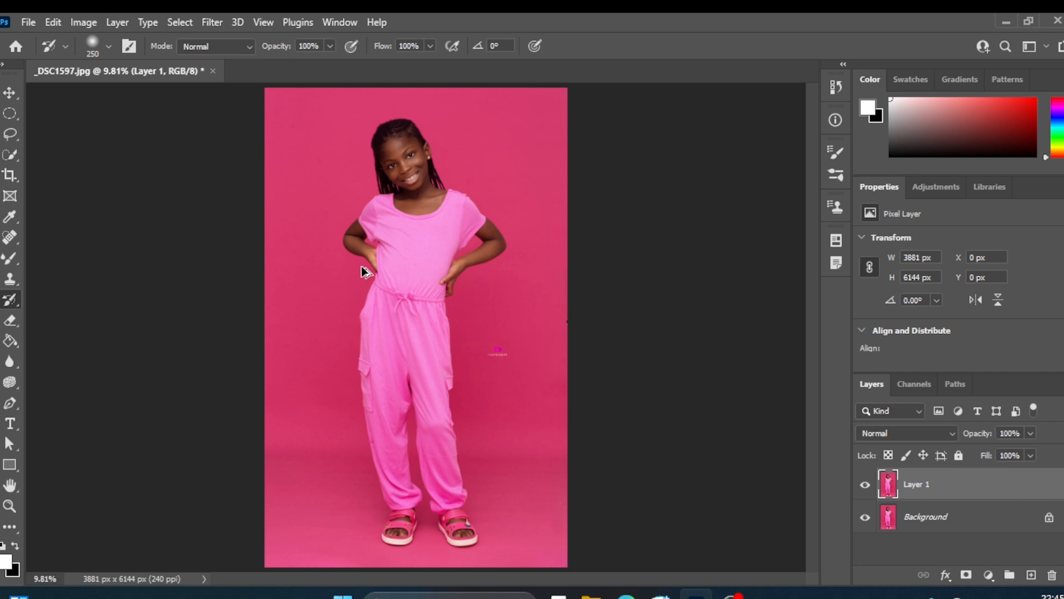
key(ctrl+alt+shift+b)
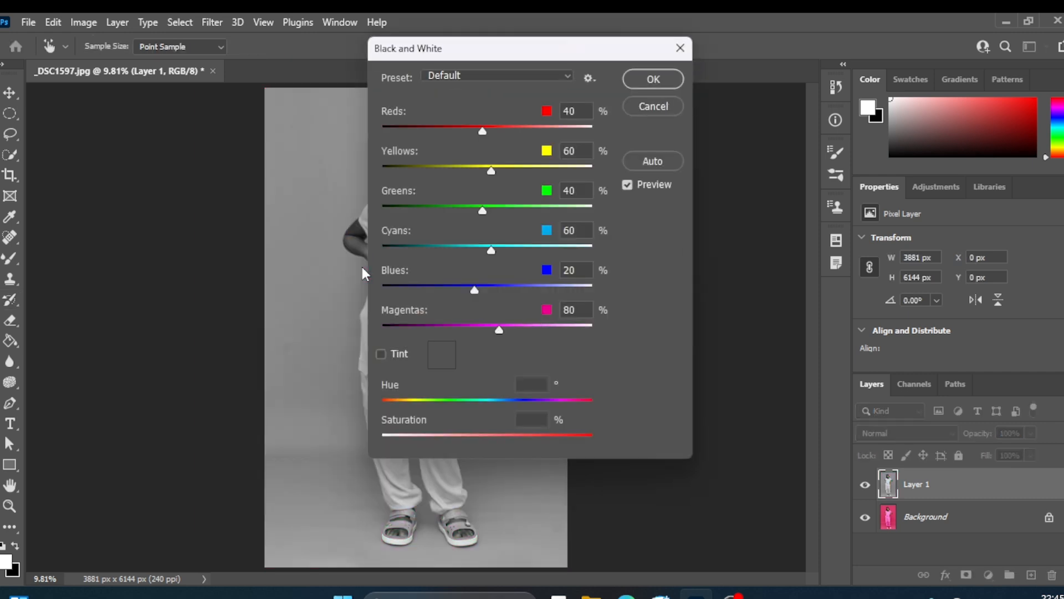
click(654, 81)
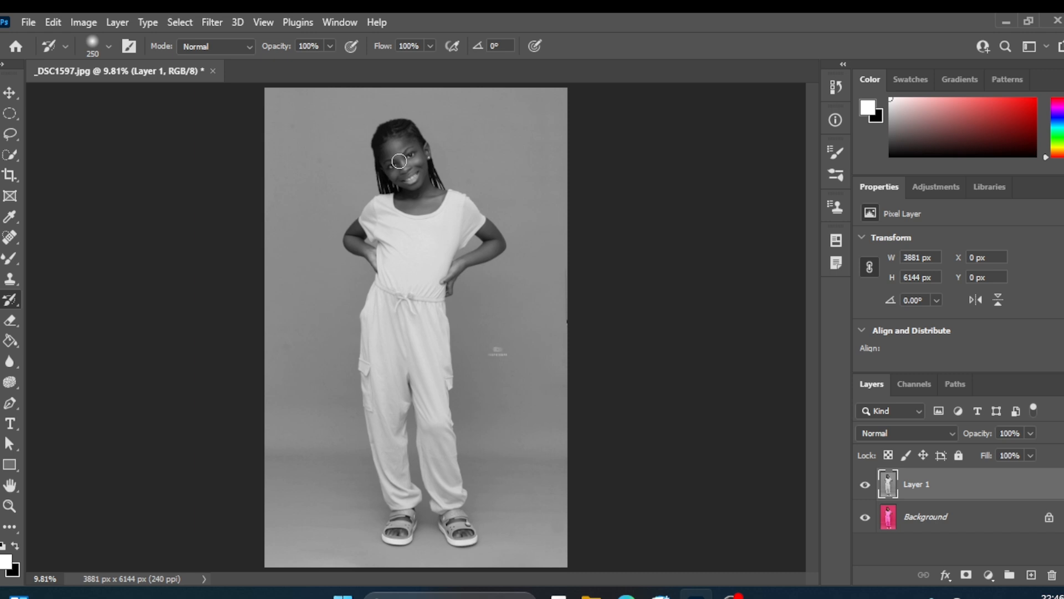
Step: Reduce the History Brush size to 125 and paint the original colour back over both of the girl's arms
key(bracketleft)
key(bracketleft)
key(bracketleft)
mouse_move(357, 228)
mouse_down()
mouse_move(358, 250)
mouse_move(347, 241)
mouse_move(355, 228)
mouse_up()
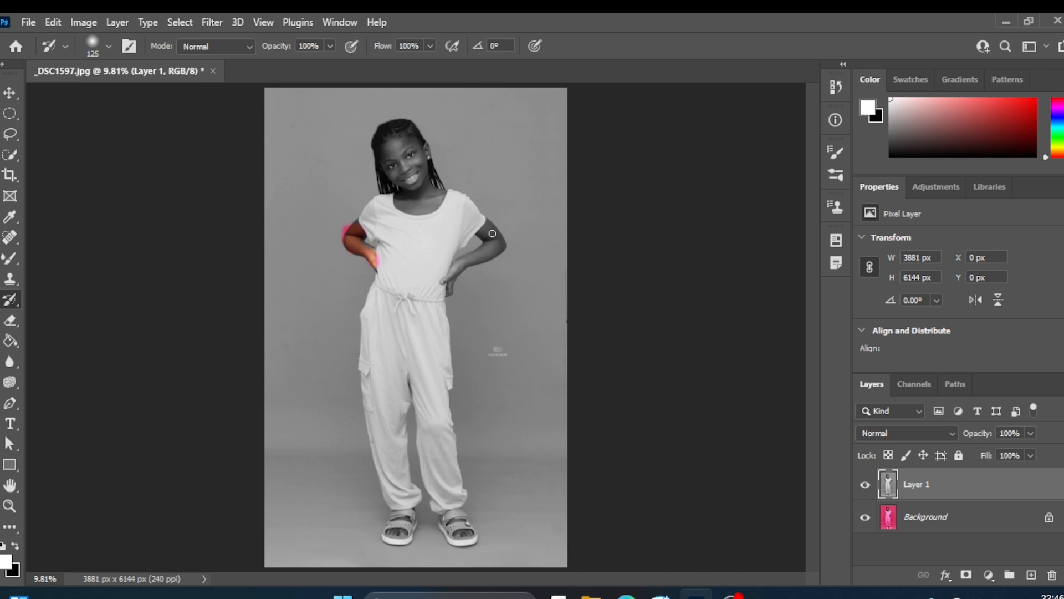
mouse_move(483, 234)
mouse_down()
mouse_move(497, 237)
mouse_move(474, 259)
mouse_move(500, 243)
mouse_move(489, 227)
mouse_move(501, 244)
mouse_move(494, 254)
mouse_move(445, 282)
mouse_up()
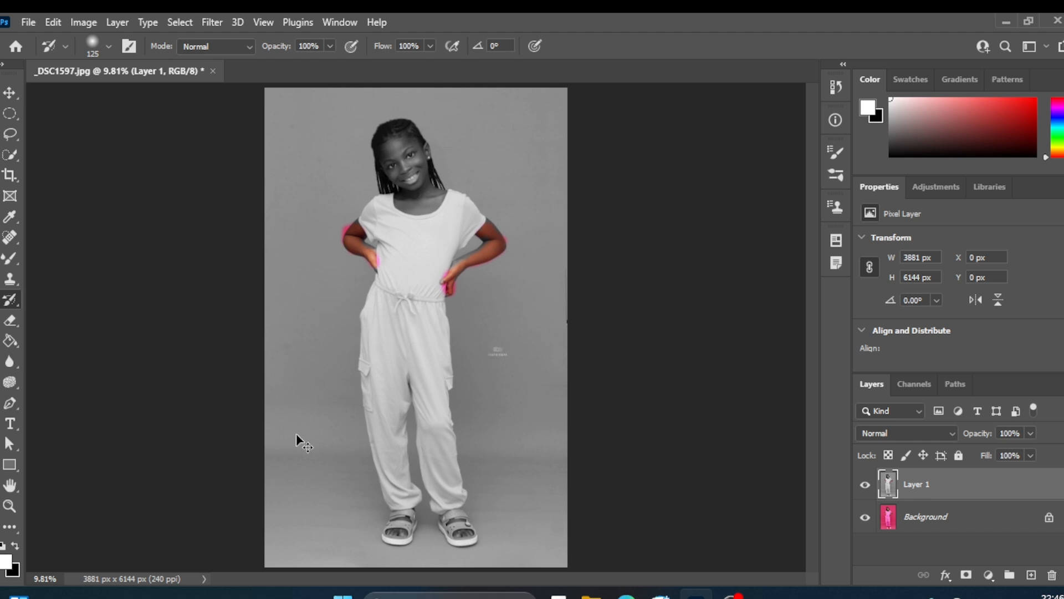
Step: Undo the History Brush strokes on both arms
key(ctrl+z)
key(ctrl+z)
key(ctrl+z)
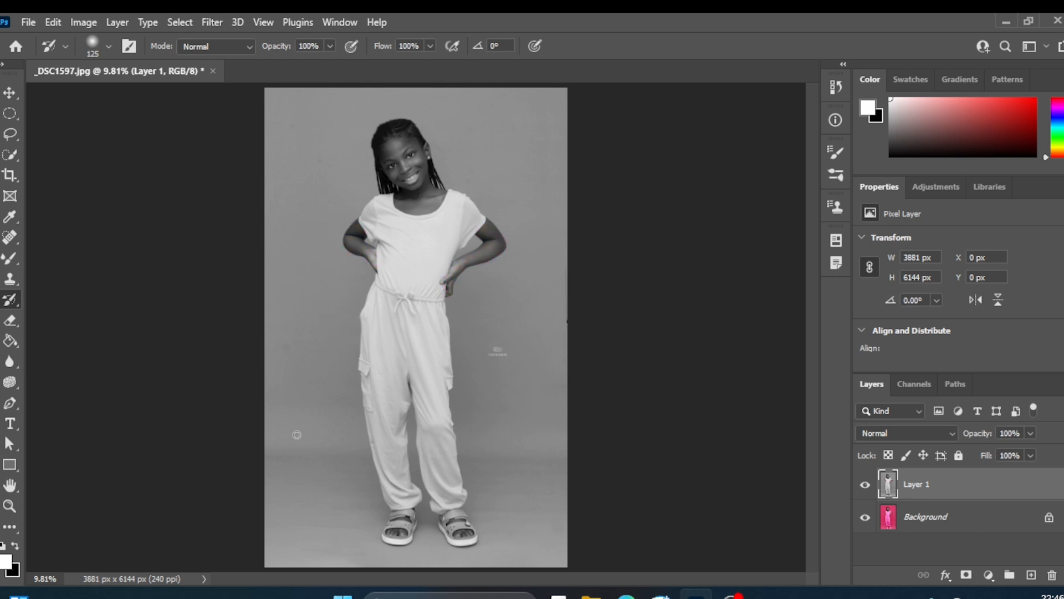
Step: Select both of the girl's arms, including the hands, with the Quick Selection Tool
click(9, 506)
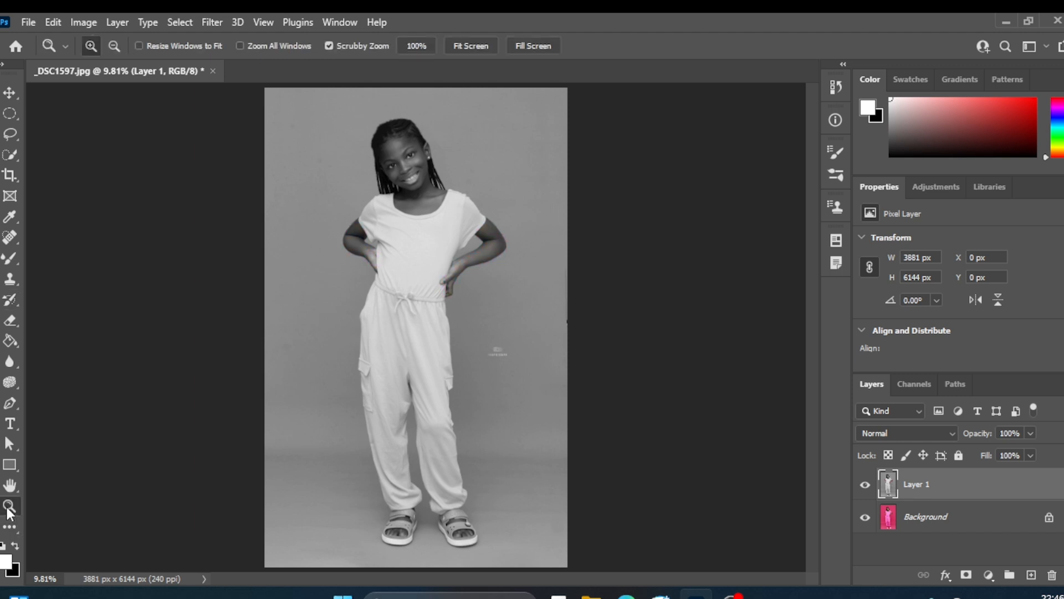
click(385, 219)
click(385, 220)
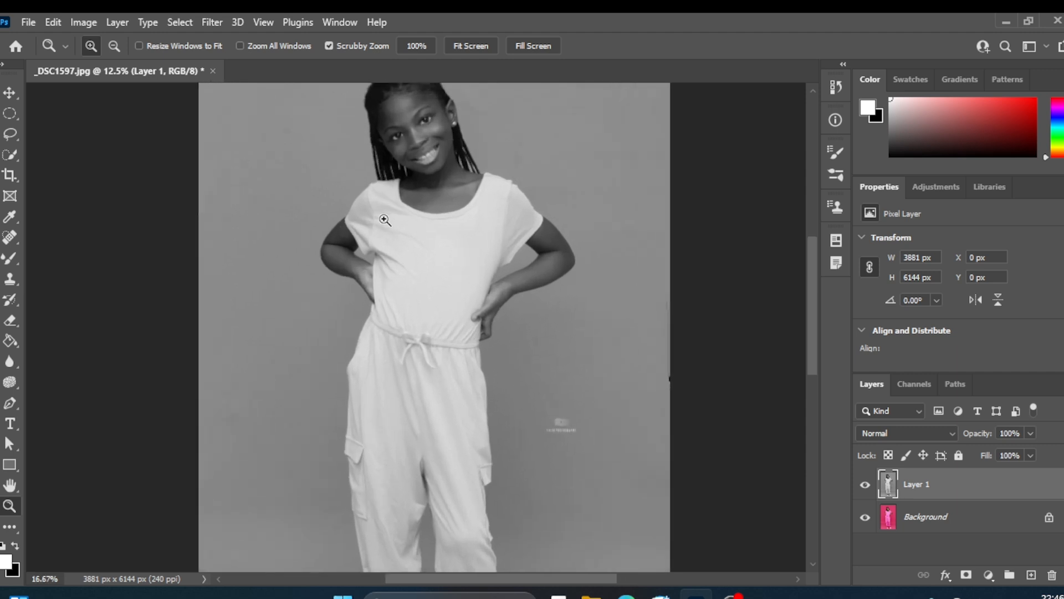
click(385, 220)
click(384, 220)
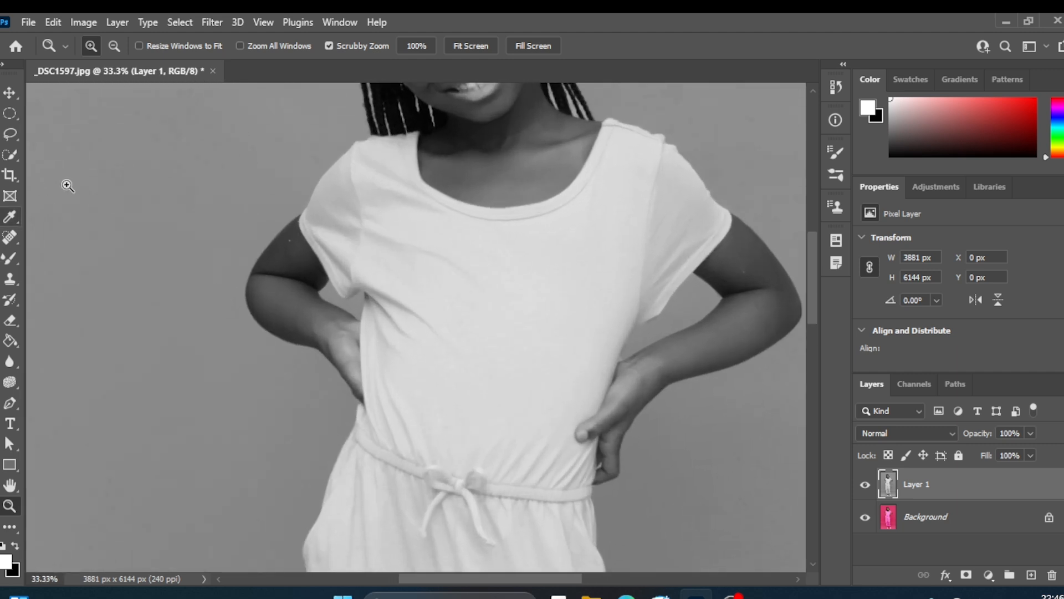
click(9, 156)
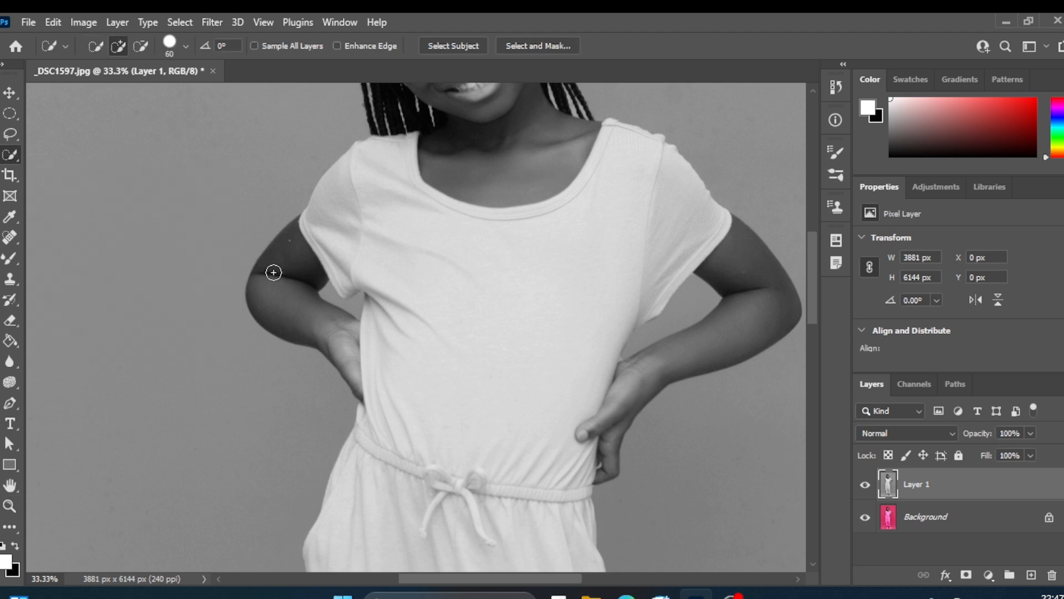
click(291, 251)
click(287, 301)
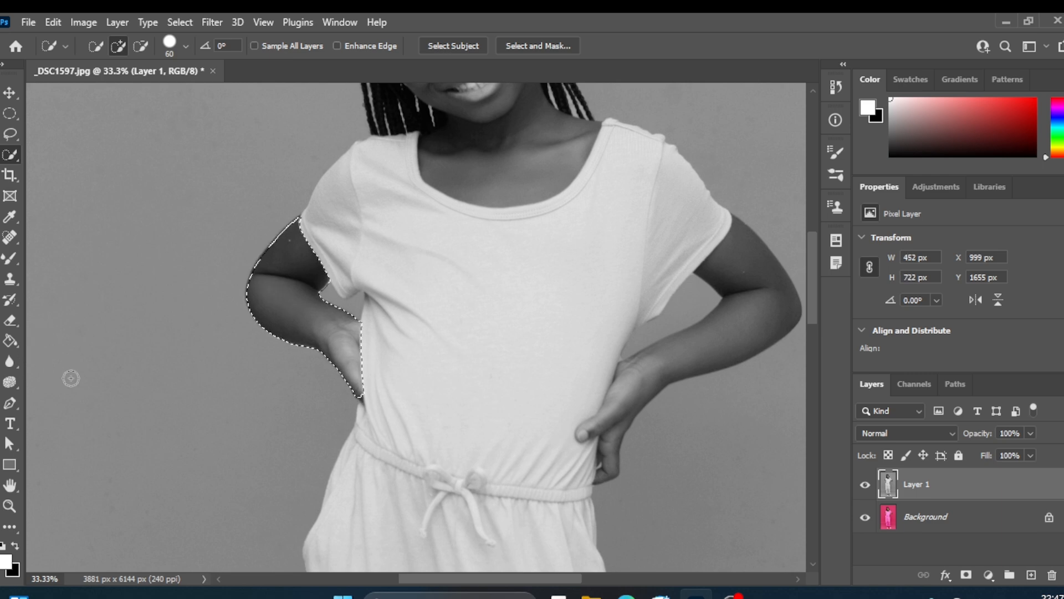
click(739, 266)
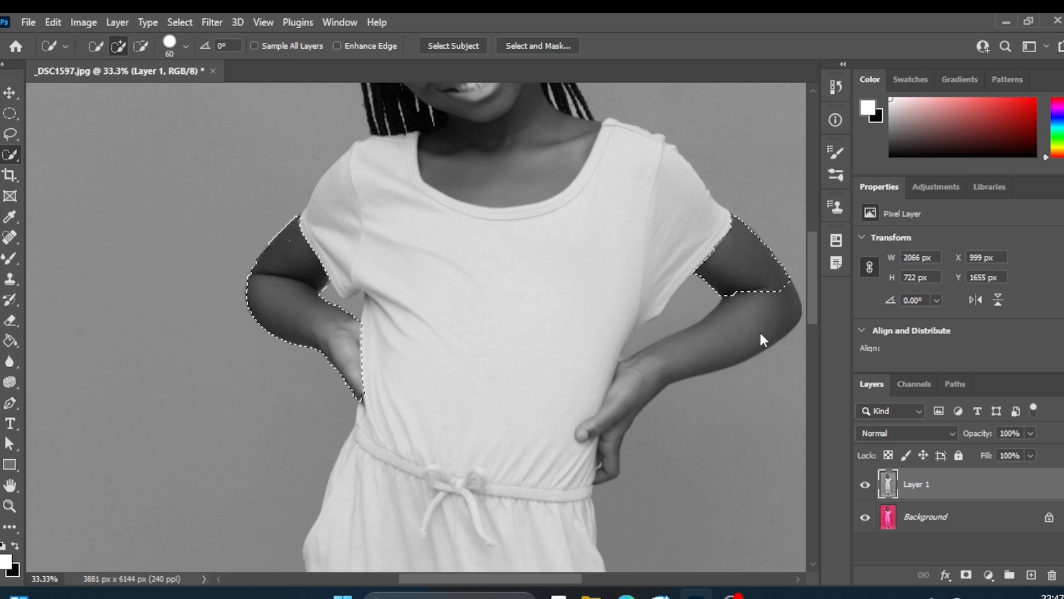
mouse_move(739, 330)
mouse_down()
mouse_move(619, 397)
mouse_move(594, 436)
mouse_up()
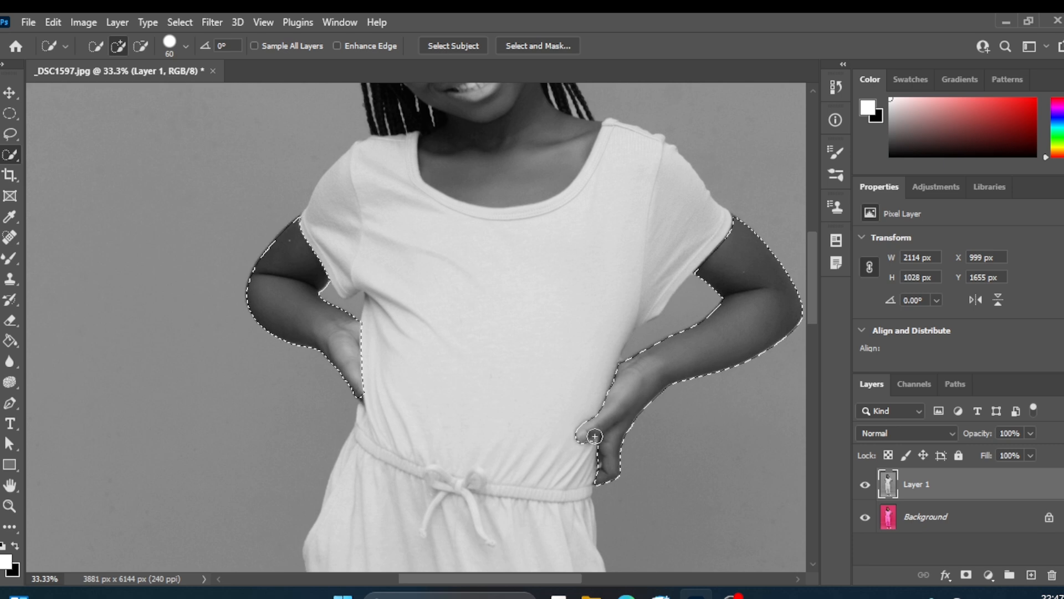
Step: Paint the original colour back over both selected arms and hands with the History Brush
click(9, 301)
right_click(10, 301)
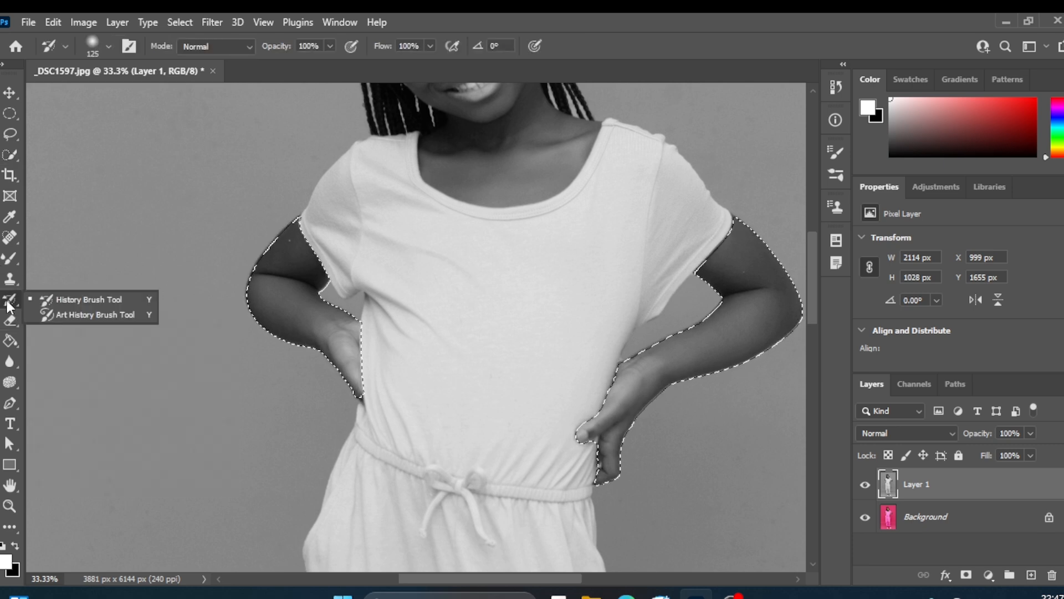
click(68, 300)
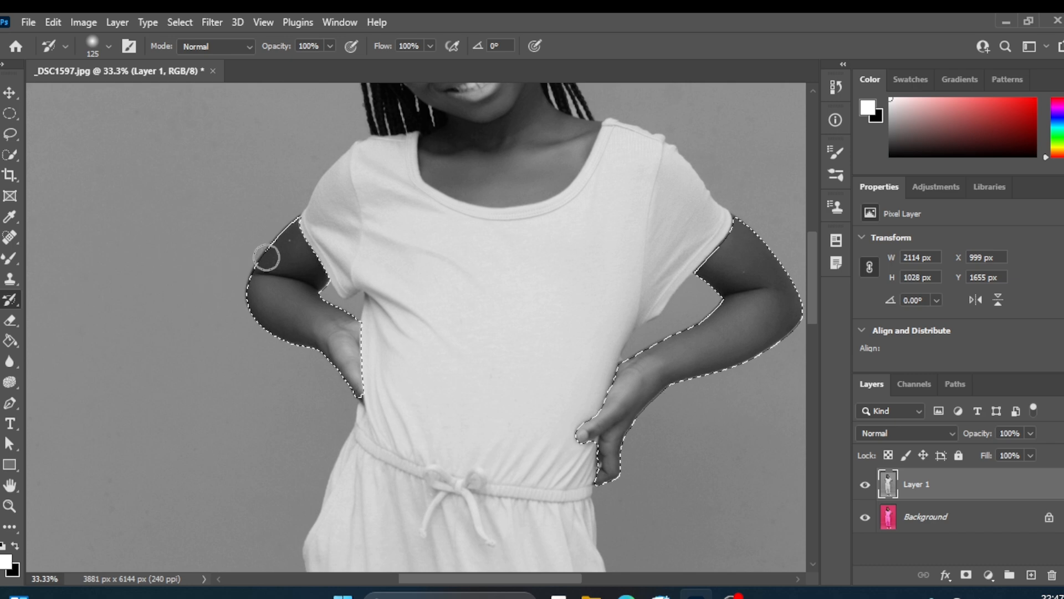
mouse_move(295, 237)
mouse_down()
mouse_move(261, 286)
mouse_move(293, 237)
mouse_move(293, 272)
mouse_move(280, 283)
mouse_move(296, 257)
mouse_move(312, 276)
mouse_move(285, 292)
mouse_move(260, 280)
mouse_move(259, 292)
mouse_move(290, 328)
mouse_move(261, 311)
mouse_move(309, 333)
mouse_move(293, 305)
mouse_move(343, 335)
mouse_move(311, 299)
mouse_move(351, 325)
mouse_move(367, 389)
mouse_move(320, 342)
mouse_move(361, 392)
mouse_move(334, 325)
mouse_move(364, 381)
mouse_up()
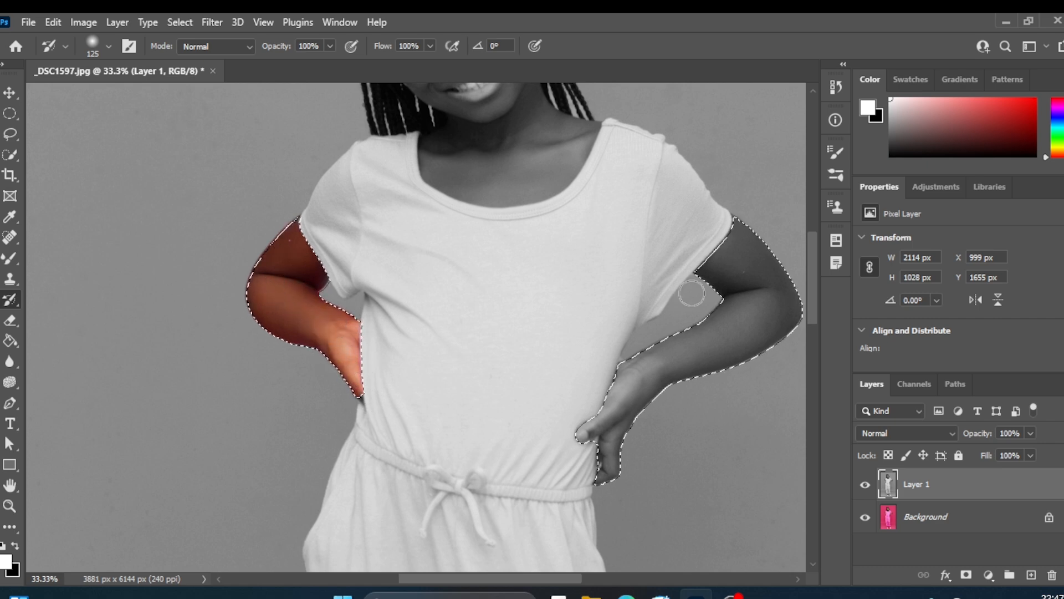
drag(736, 239, 750, 241)
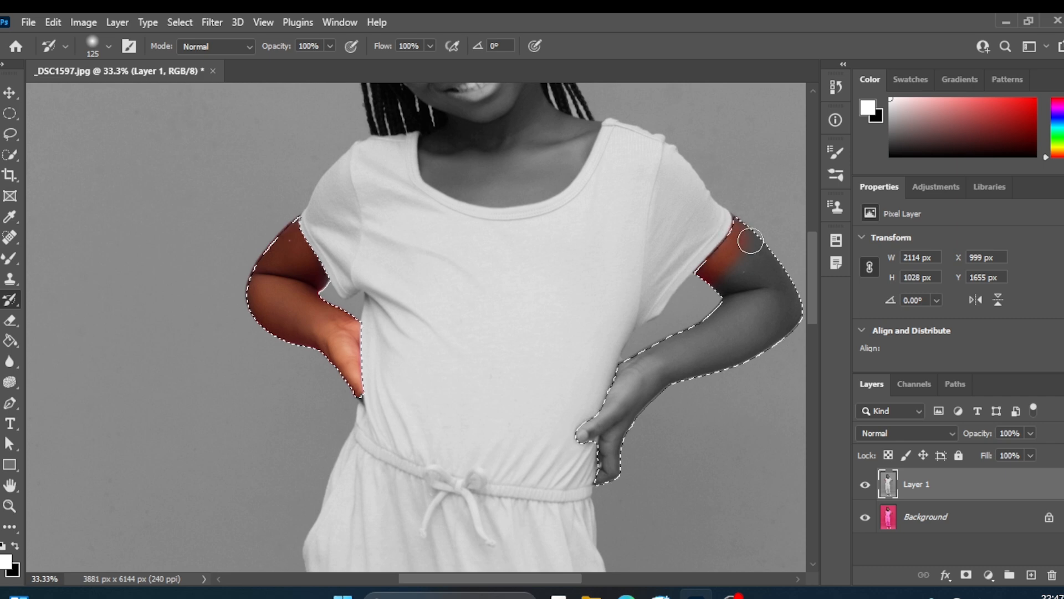
mouse_move(780, 283)
mouse_down()
mouse_move(739, 352)
mouse_move(770, 288)
mouse_up()
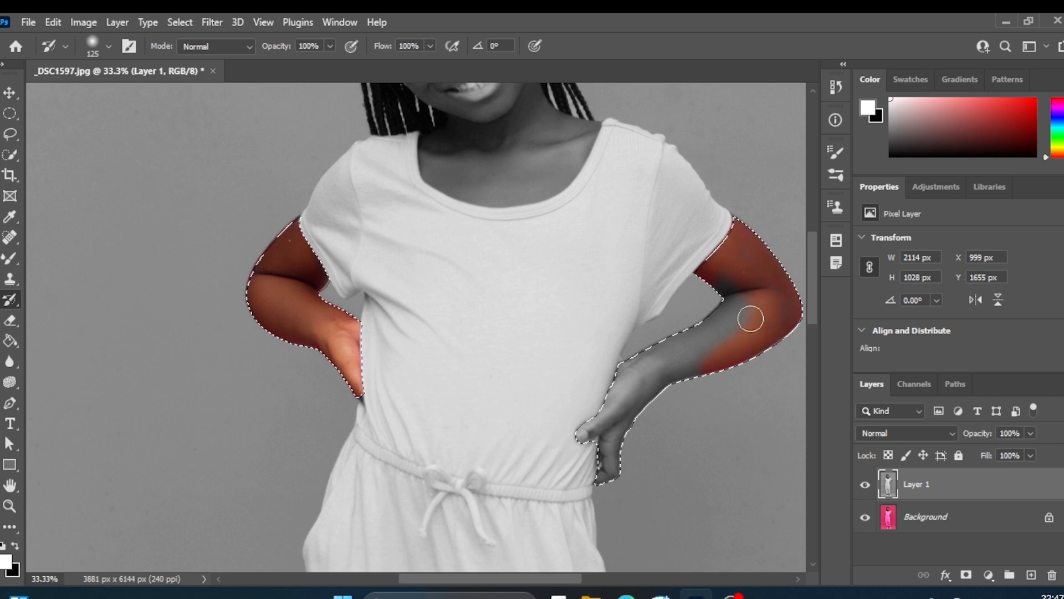
mouse_move(665, 354)
mouse_down()
mouse_move(697, 338)
mouse_move(615, 395)
mouse_move(590, 445)
mouse_move(646, 368)
mouse_move(604, 381)
mouse_up()
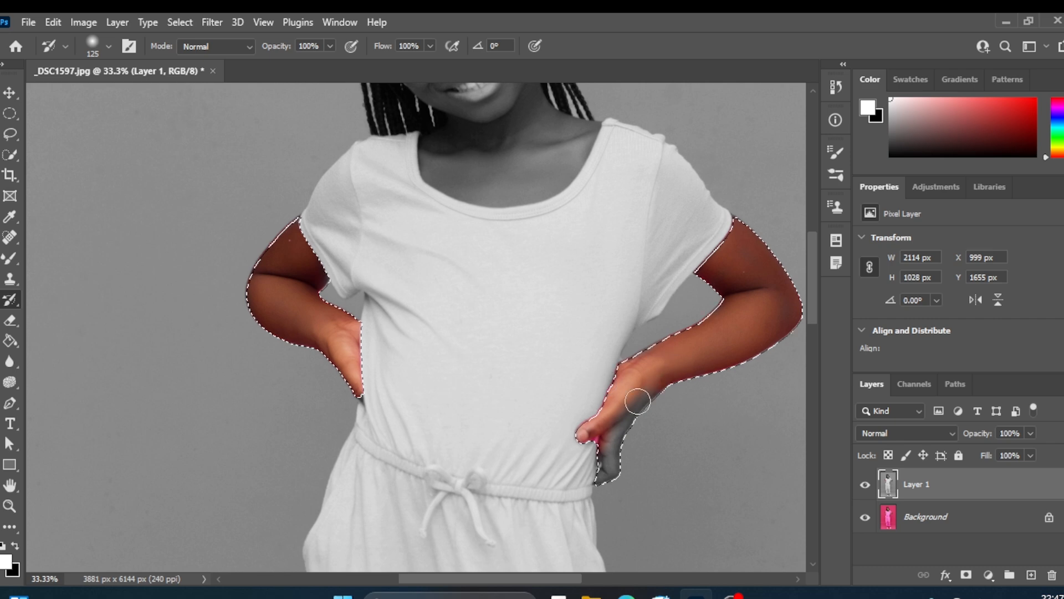
mouse_move(609, 458)
mouse_down()
mouse_move(598, 483)
mouse_move(610, 468)
mouse_move(589, 478)
mouse_up()
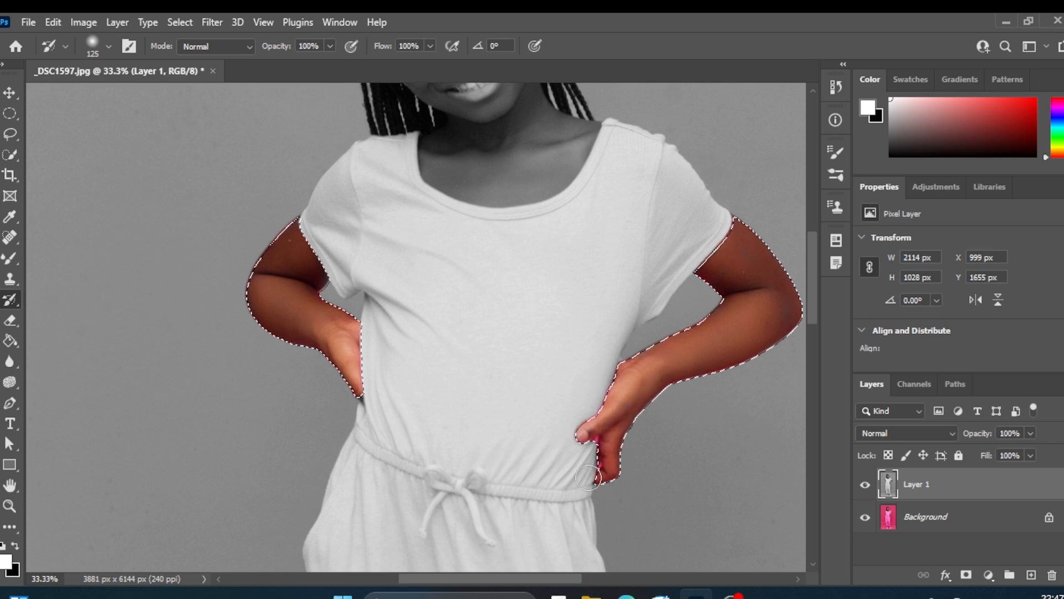
Step: Add the girl's head, hair and neck to the arm selection with the Quick Selection Tool
click(10, 504)
right_click(318, 329)
click(339, 338)
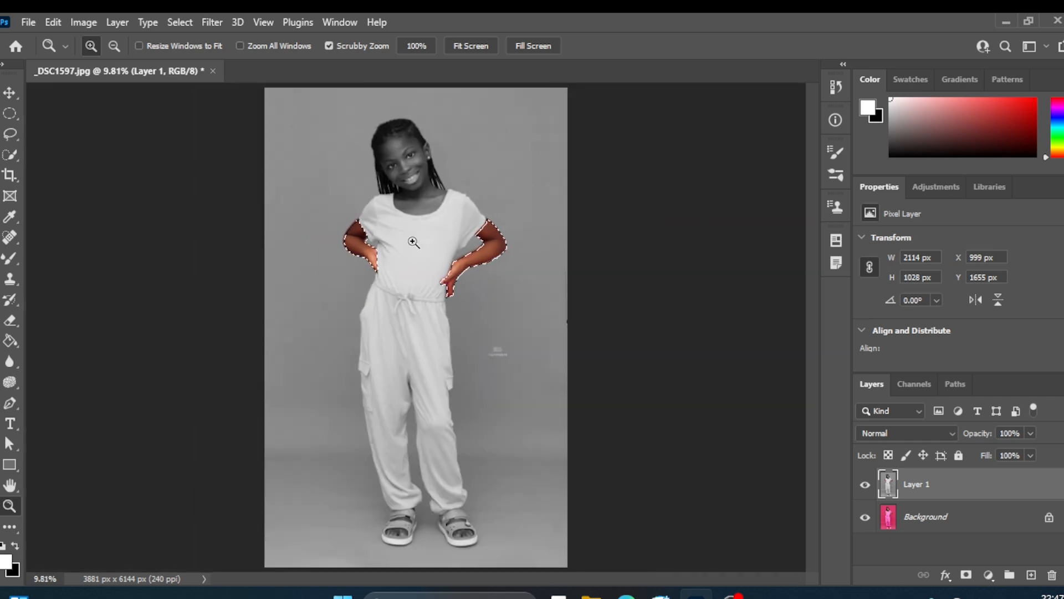
click(11, 156)
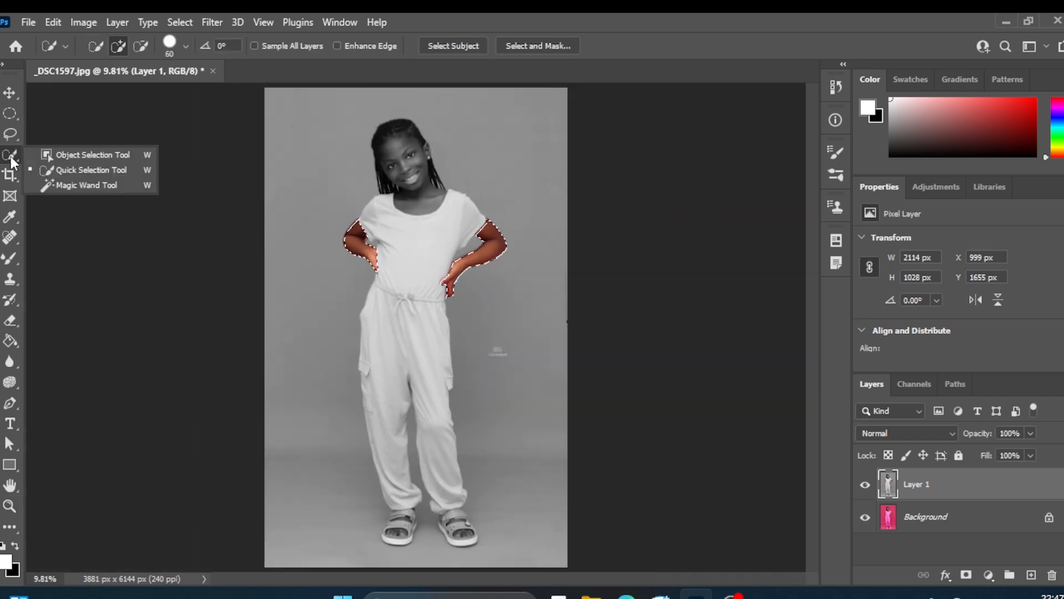
click(69, 171)
drag(406, 140, 383, 163)
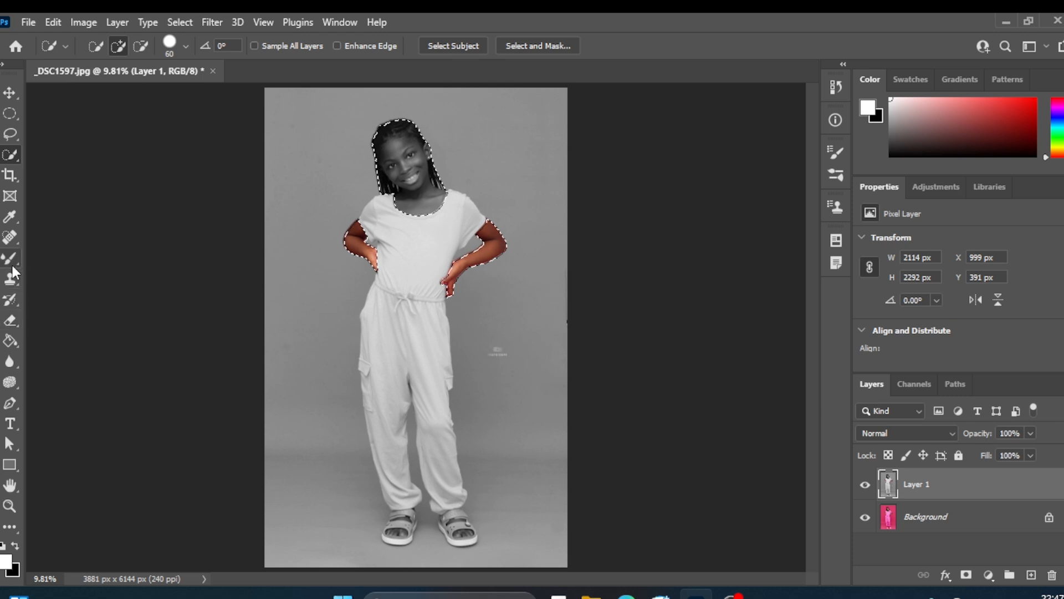
Step: Restore the original colour of the selected face, hair and neck with the History Brush, and clear the selection
click(9, 297)
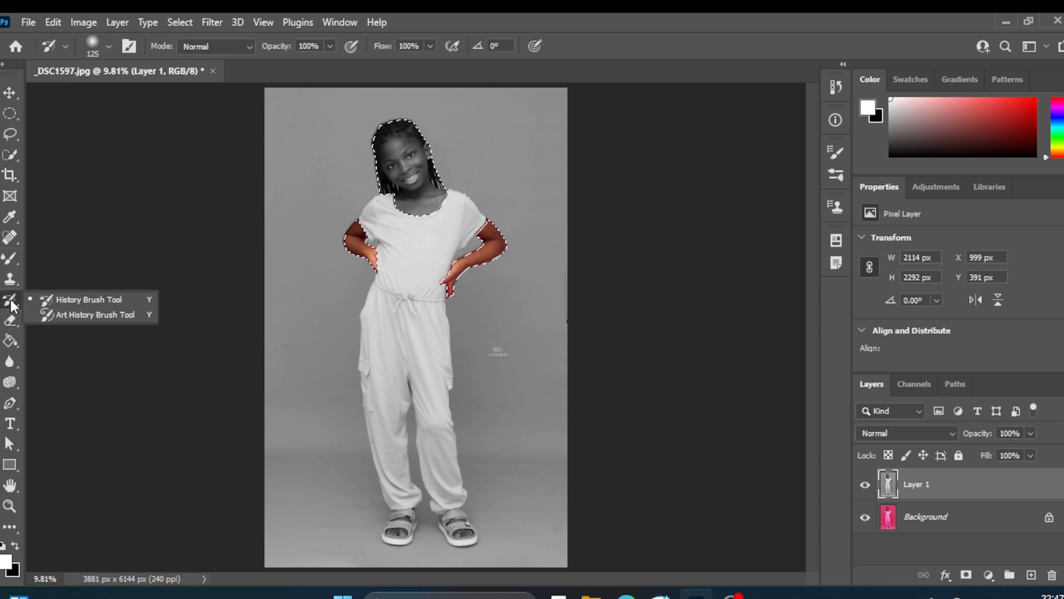
mouse_move(402, 138)
mouse_down()
mouse_move(384, 161)
mouse_move(414, 137)
mouse_move(383, 131)
mouse_move(388, 193)
mouse_move(382, 140)
mouse_move(409, 121)
mouse_move(421, 175)
mouse_move(397, 139)
mouse_move(403, 200)
mouse_up()
mouse_move(387, 156)
mouse_down()
mouse_move(398, 192)
mouse_move(410, 164)
mouse_move(418, 204)
mouse_move(402, 129)
mouse_move(403, 164)
mouse_move(390, 139)
mouse_move(416, 204)
mouse_move(417, 171)
mouse_move(396, 204)
mouse_move(447, 202)
mouse_move(413, 218)
mouse_move(444, 199)
mouse_move(414, 215)
mouse_move(427, 187)
mouse_move(418, 206)
mouse_move(412, 179)
mouse_move(445, 198)
mouse_move(441, 181)
mouse_move(419, 204)
mouse_move(402, 192)
mouse_move(426, 187)
mouse_move(424, 147)
mouse_up()
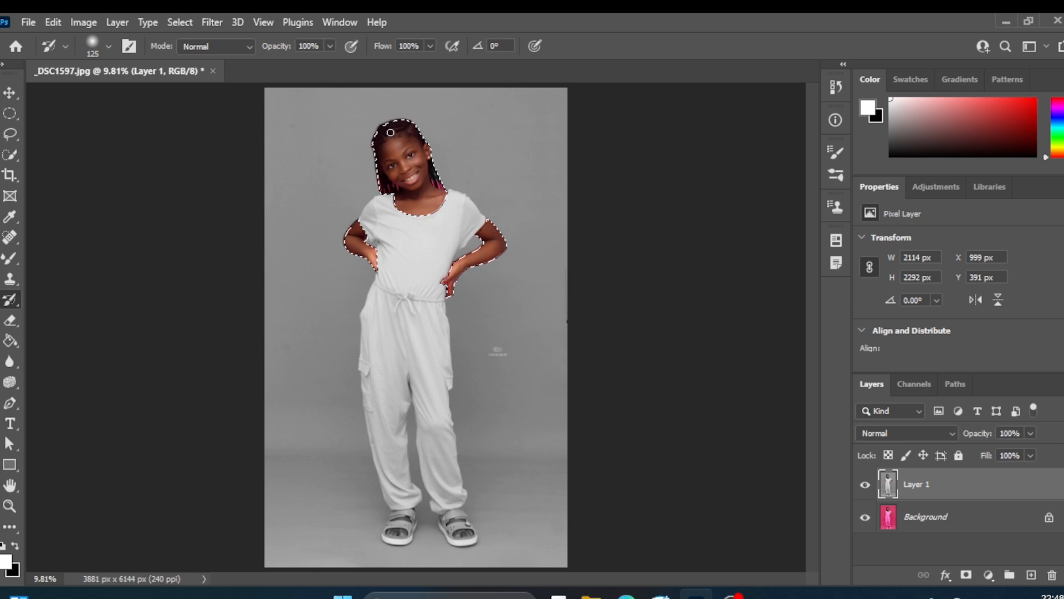
key(ctrl+d)
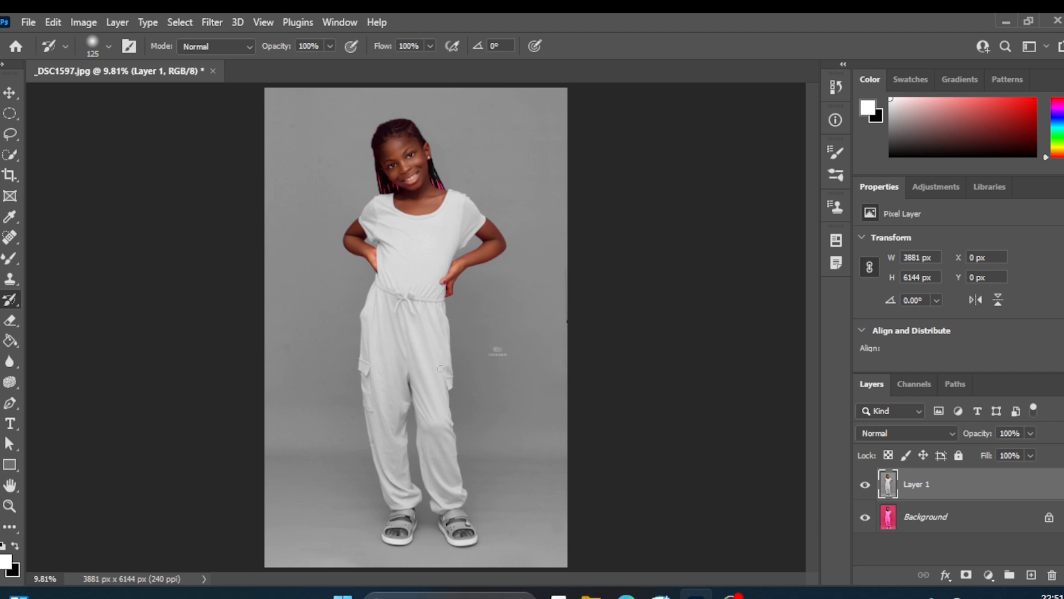
Step: Undo all selections, History Brush strokes and the black-and-white conversion, back to the full-colour photo
key(ctrl+z)
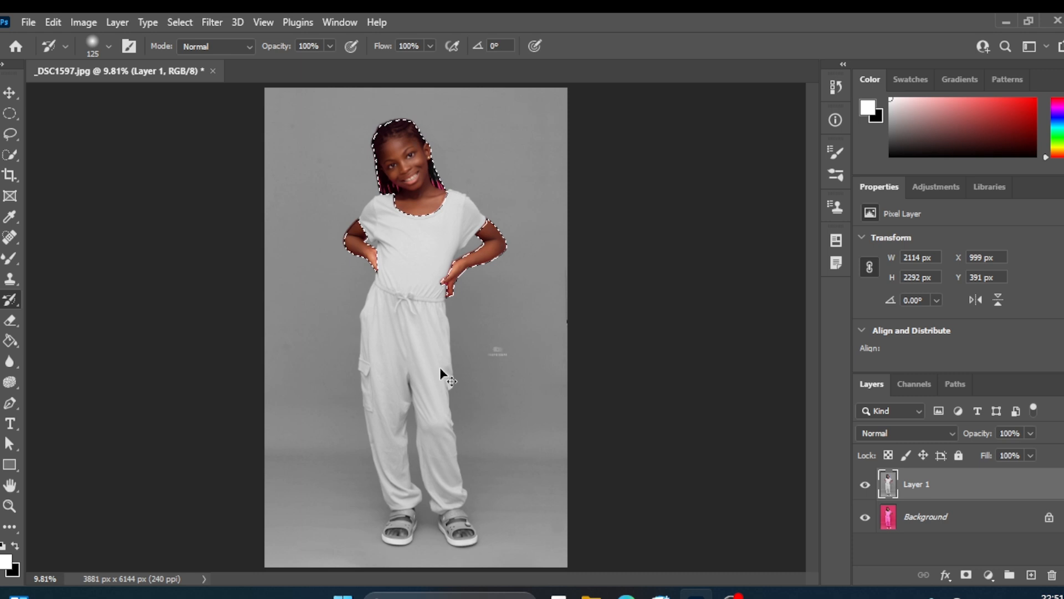
key(ctrl+z)
key(ctrl+z)
key(ctrl+z)
key(ctrl+z)
key(ctrl+z)
key(ctrl+z)
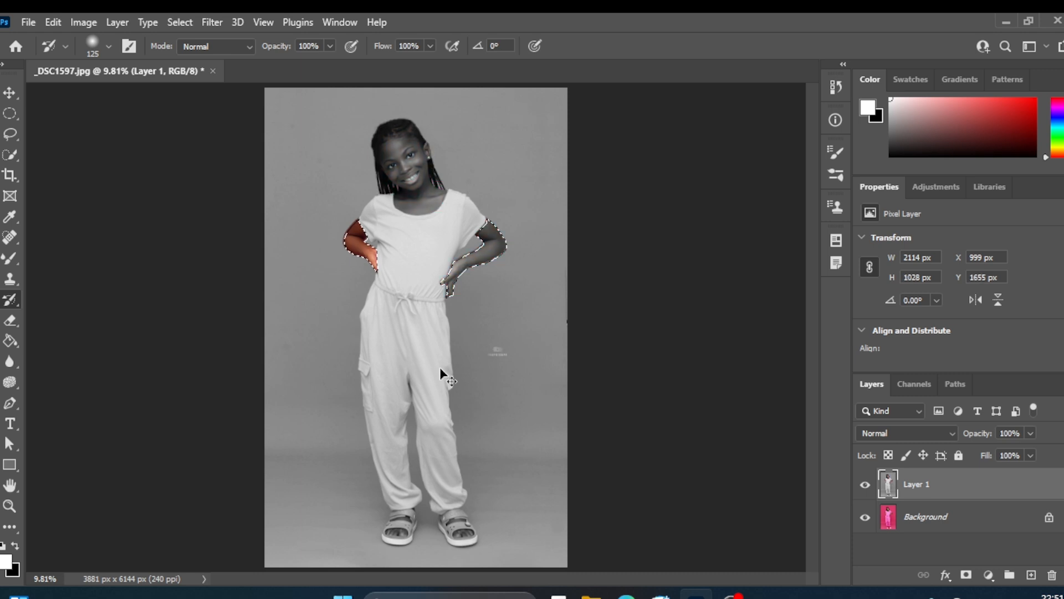
key(ctrl+z)
key(ctrl+z)
key(ctrl+z)
key(ctrl+z)
key(ctrl+z)
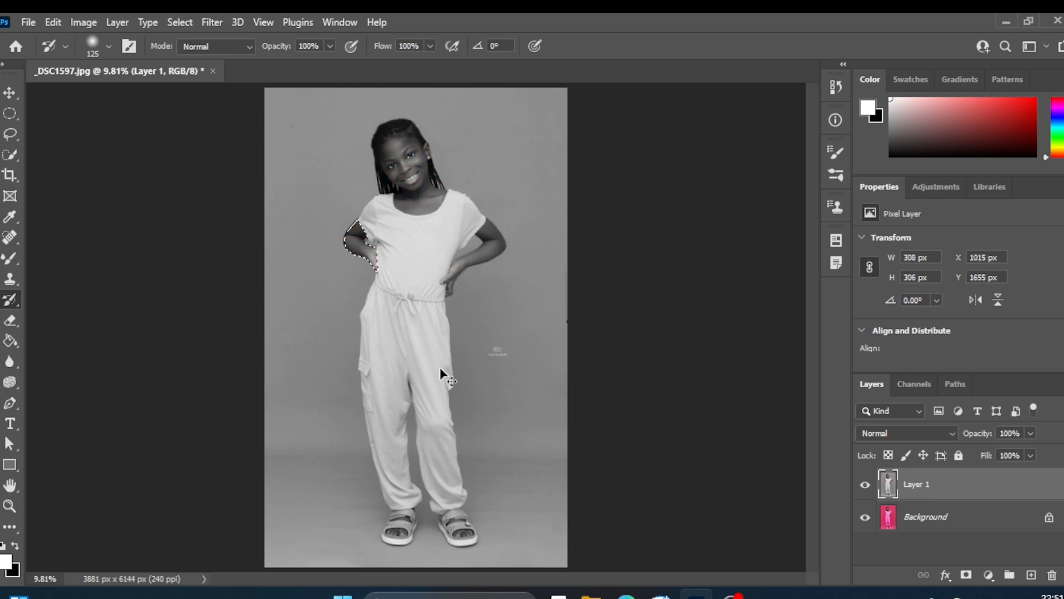
key(ctrl+z)
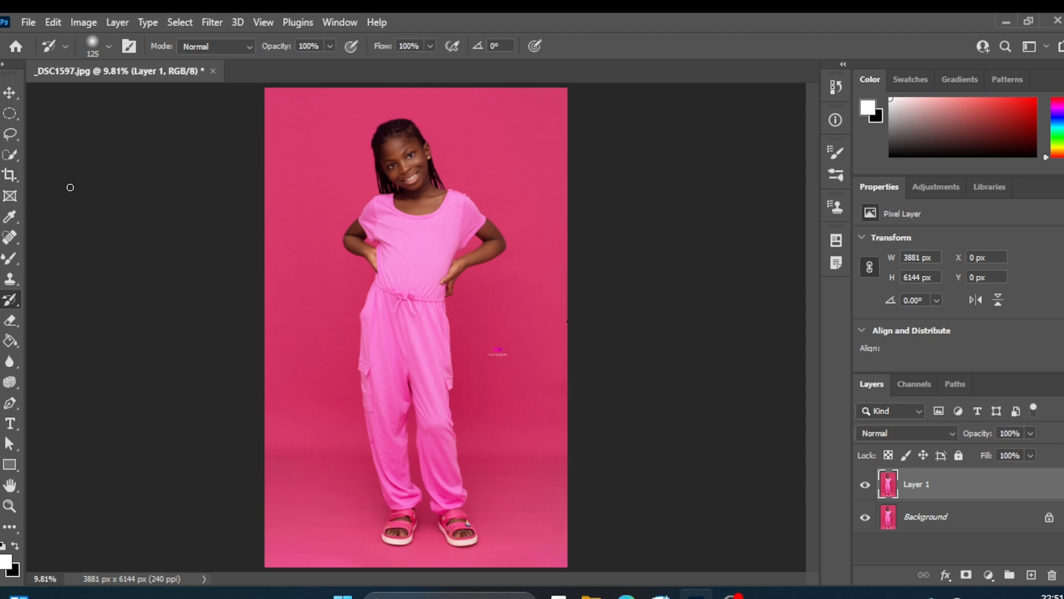
Step: Crop a narrow strip off the photo's top edge, keeping the full width and a height of about 5920 px
click(10, 176)
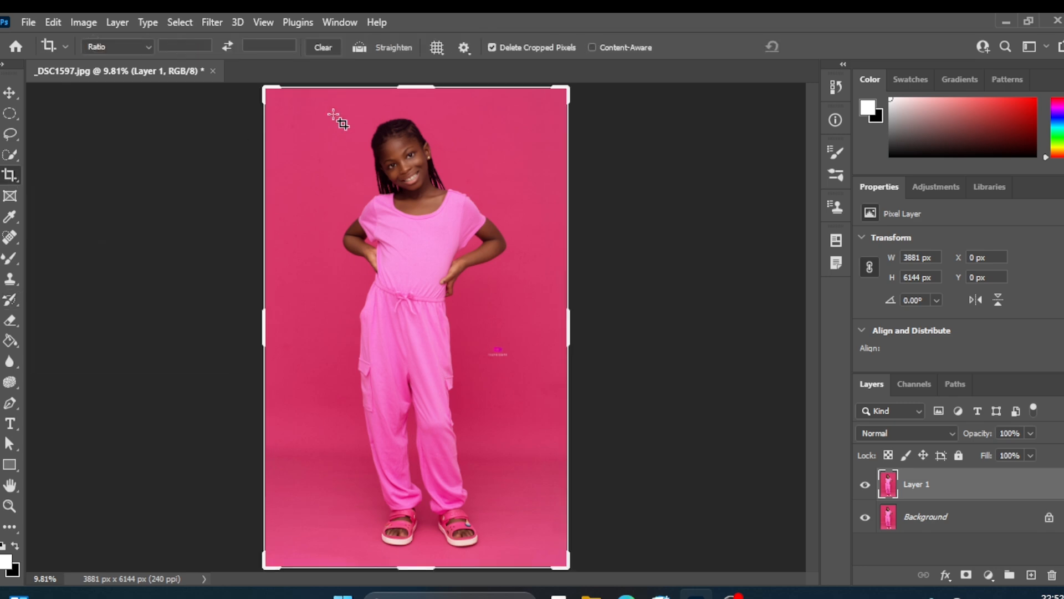
drag(415, 87, 414, 98)
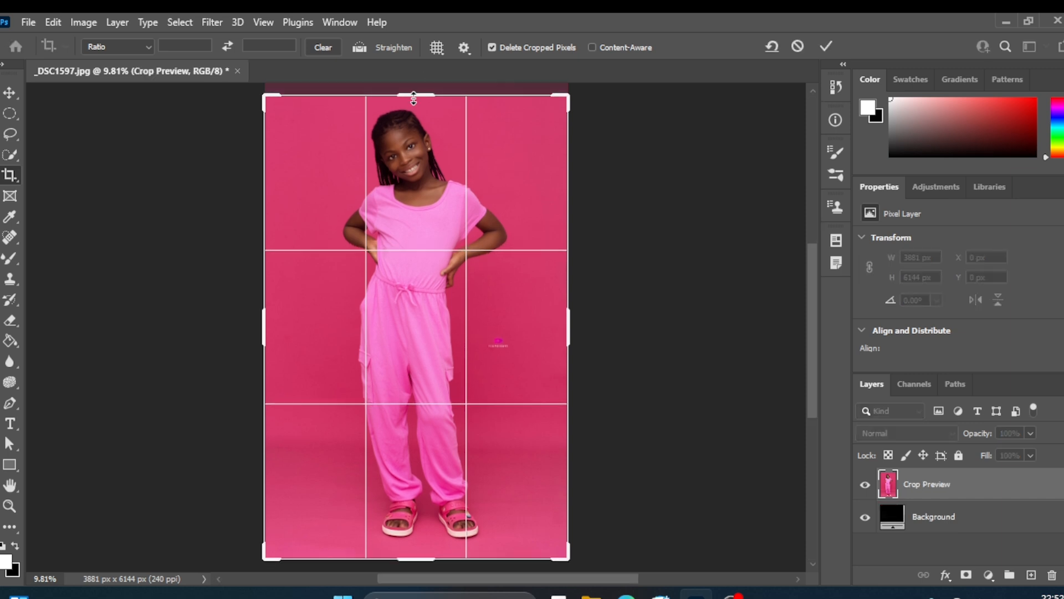
click(825, 47)
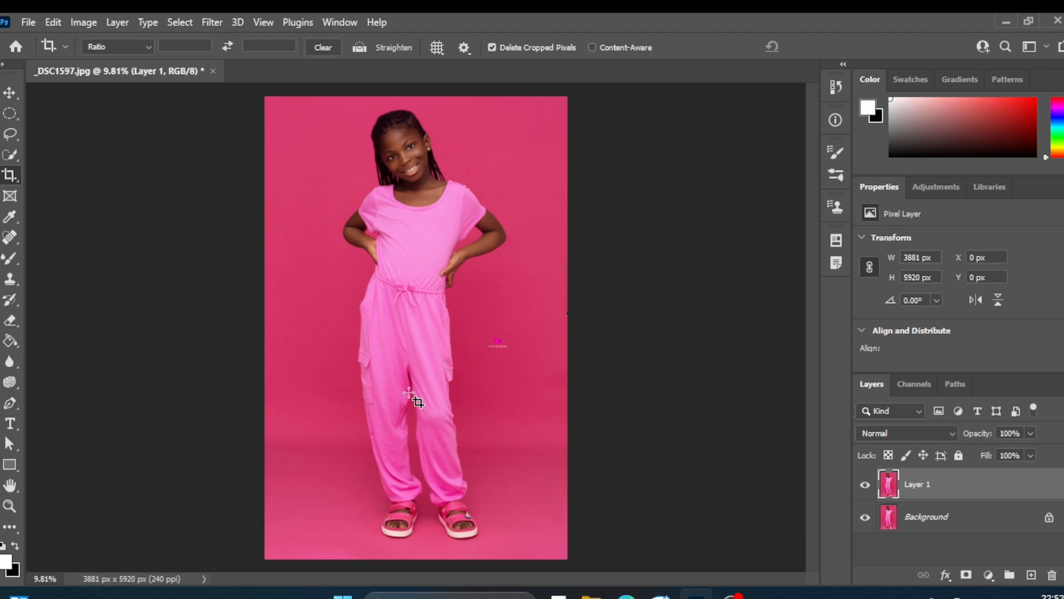
Step: Convert the cropped photo on Layer 1 to black and white with the Default preset
key(ctrl)
key(ctrl+alt+shift+b)
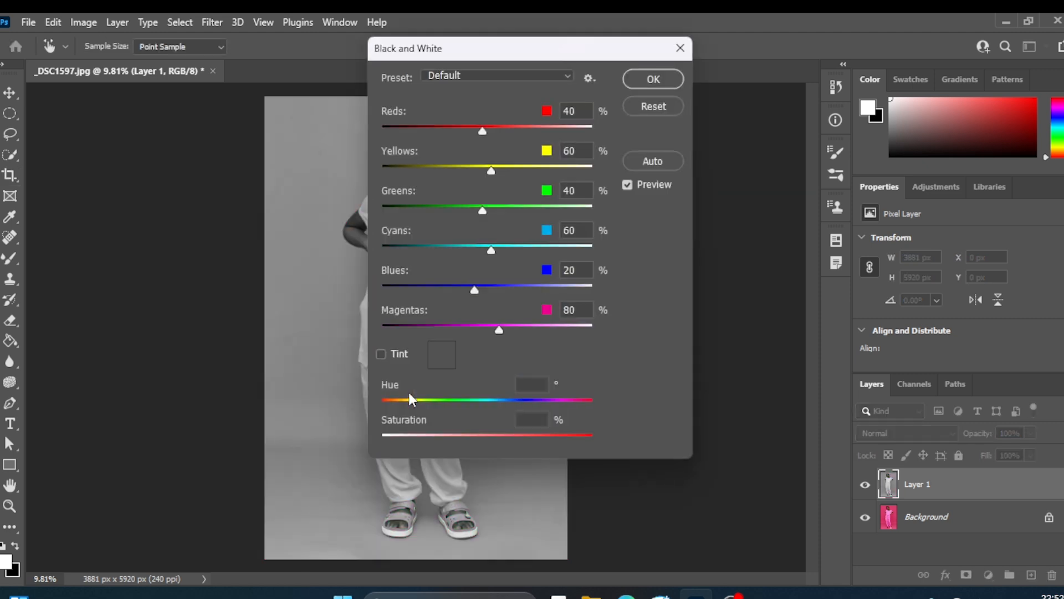
click(646, 78)
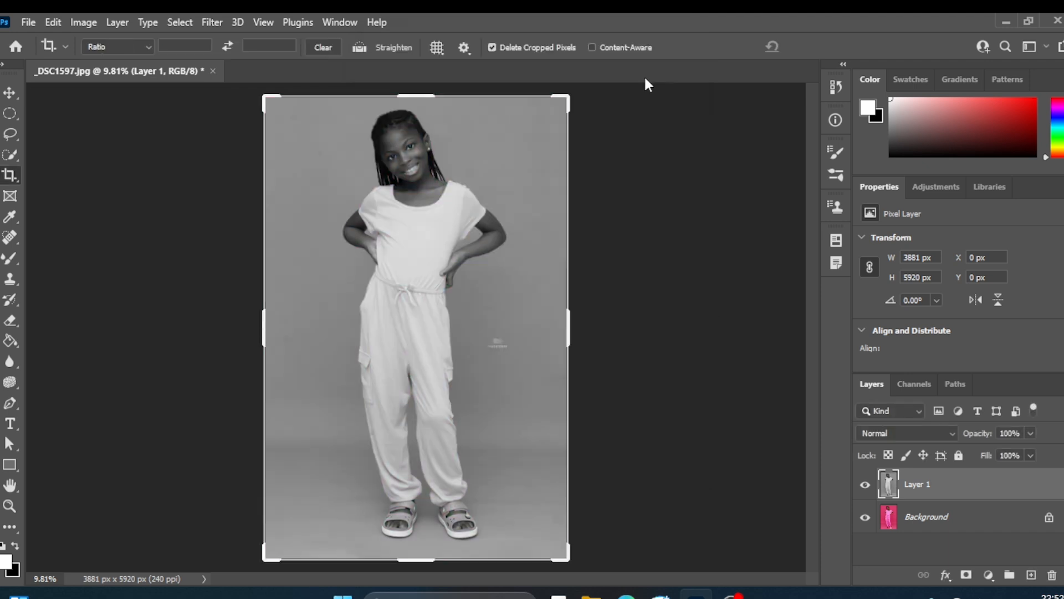
Step: Try to restore the original colour of the girl's face with the History Brush Tool
right_click(9, 304)
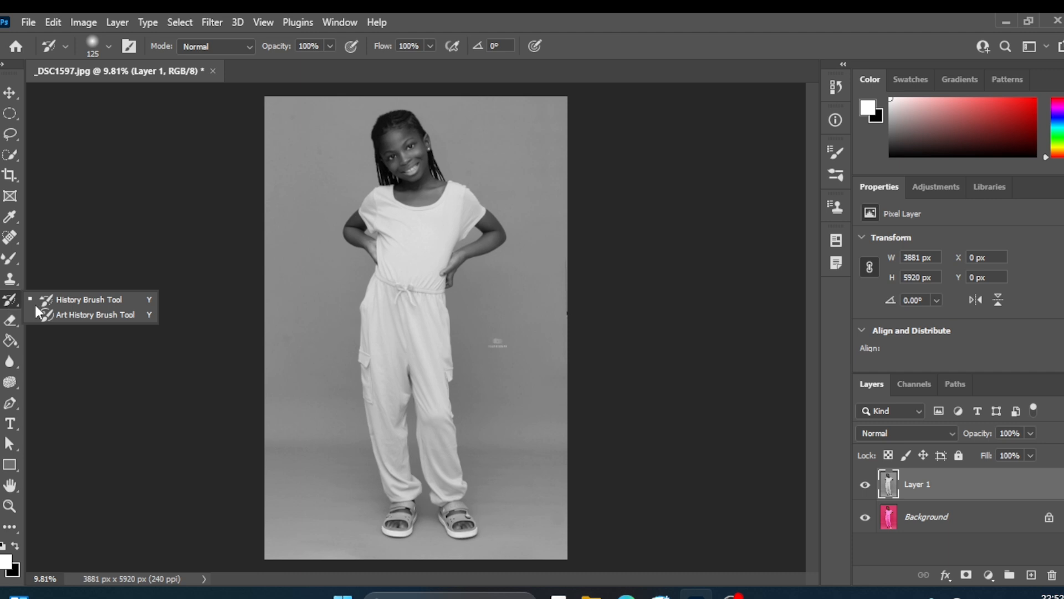
click(69, 299)
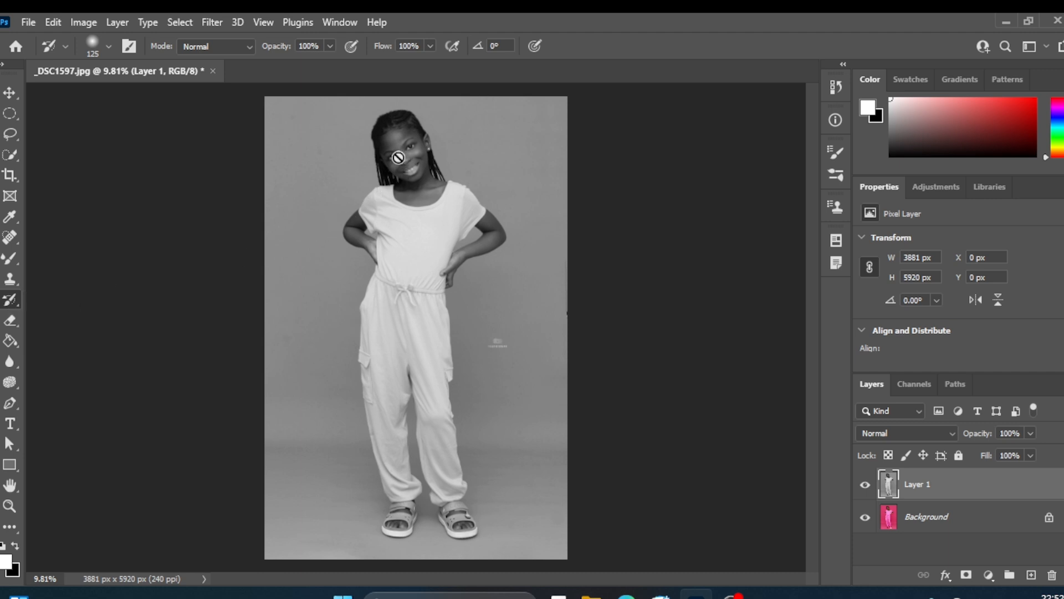
click(410, 140)
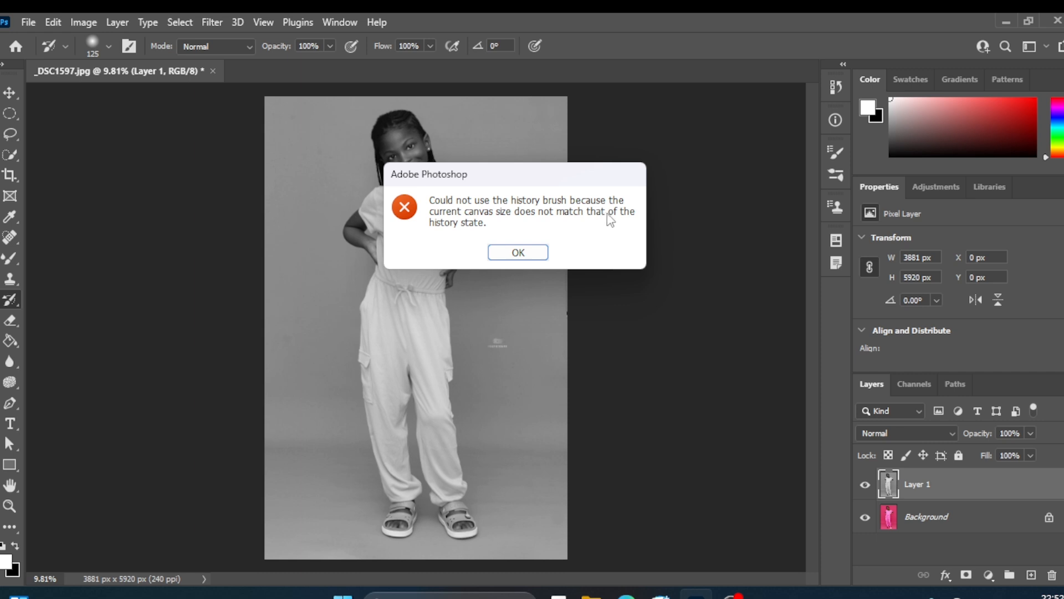
click(515, 252)
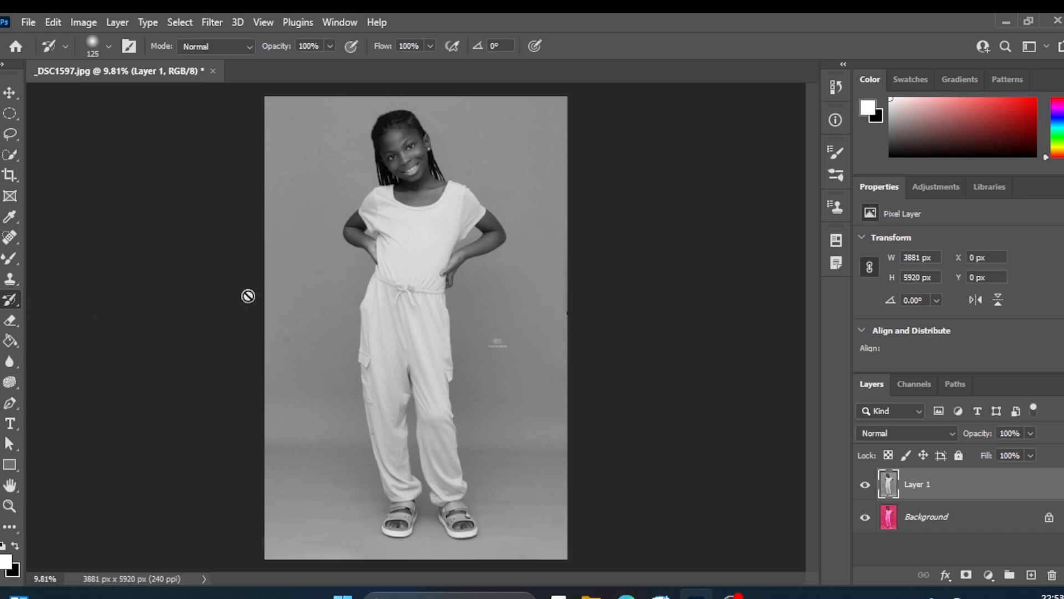
Step: Undo the black-and-white conversion and the crop, and switch to the Art History Brush Tool
key(ctrl+z)
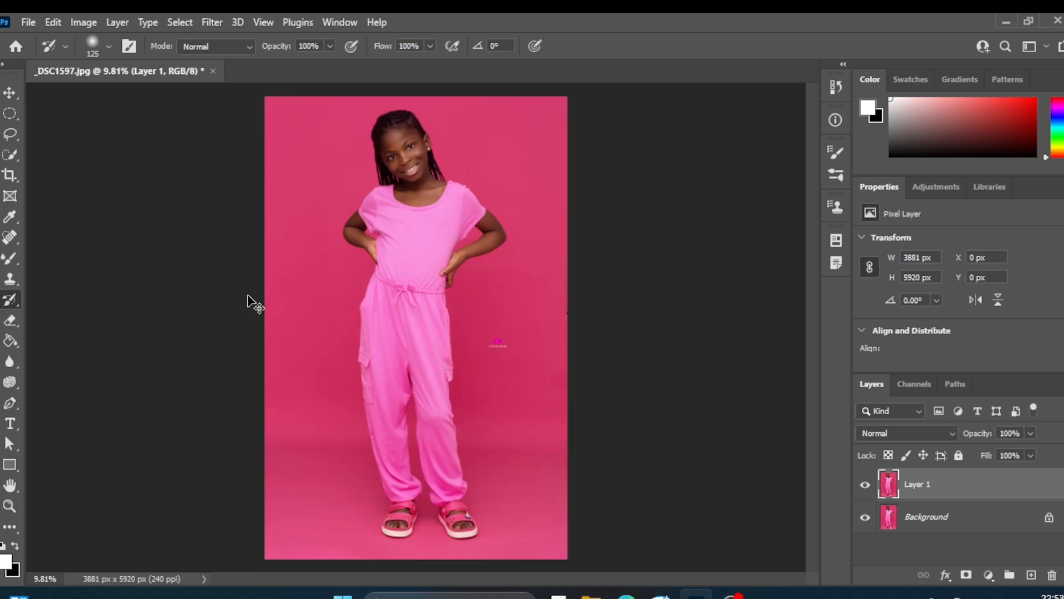
right_click(16, 299)
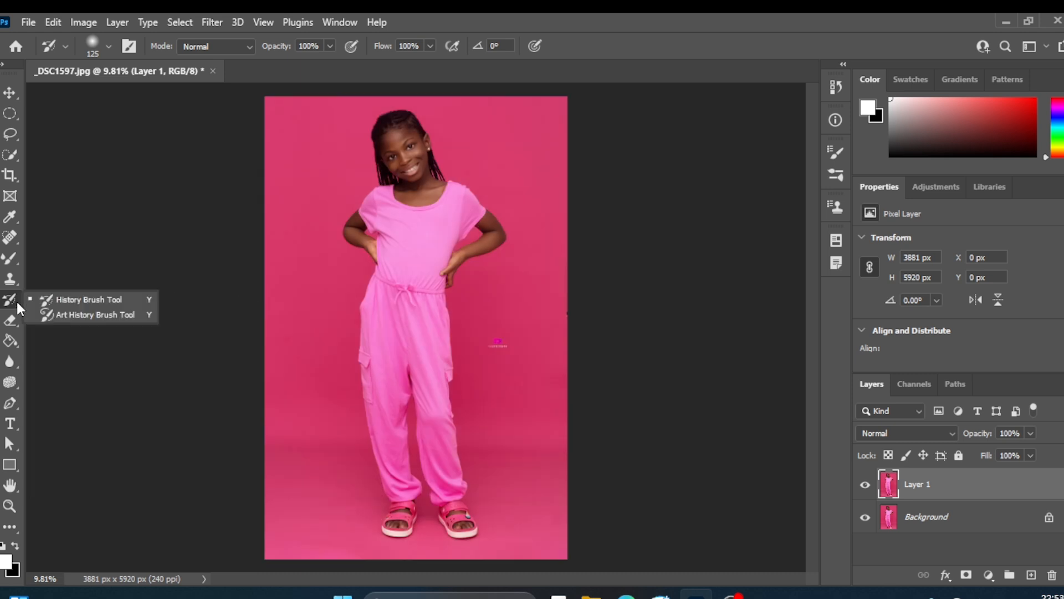
click(46, 314)
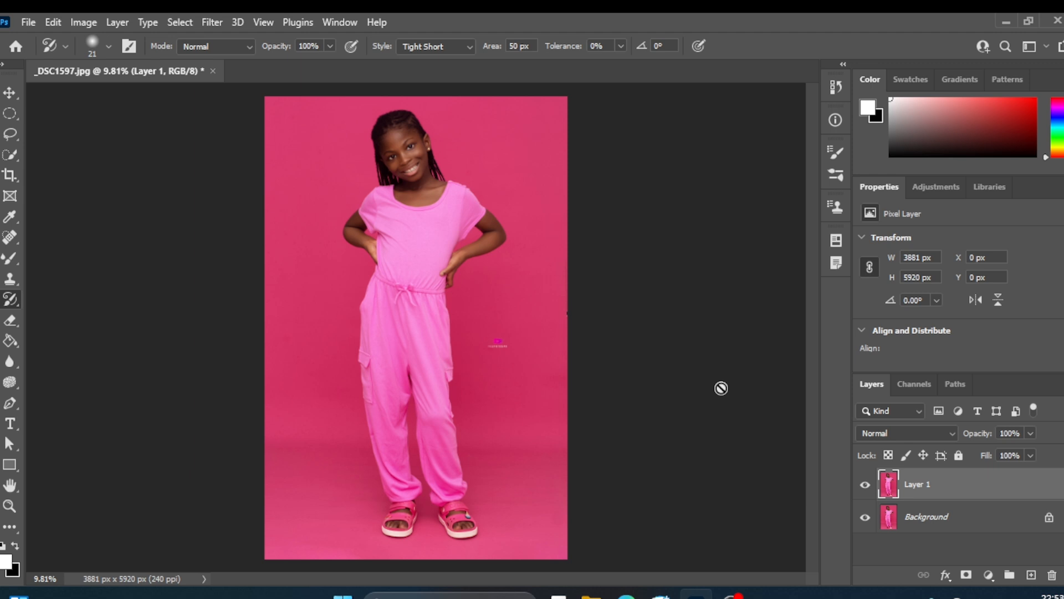
key(ctrl+z)
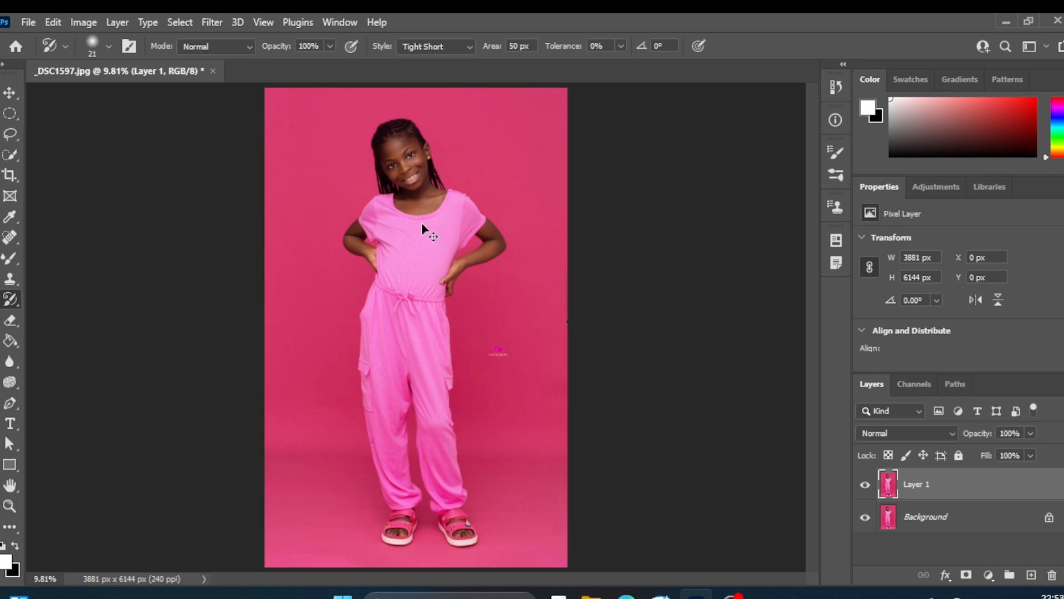
Step: Convert the uncropped photo on Layer 1 to black and white with the Default preset
key(ctrl+alt+shift+b)
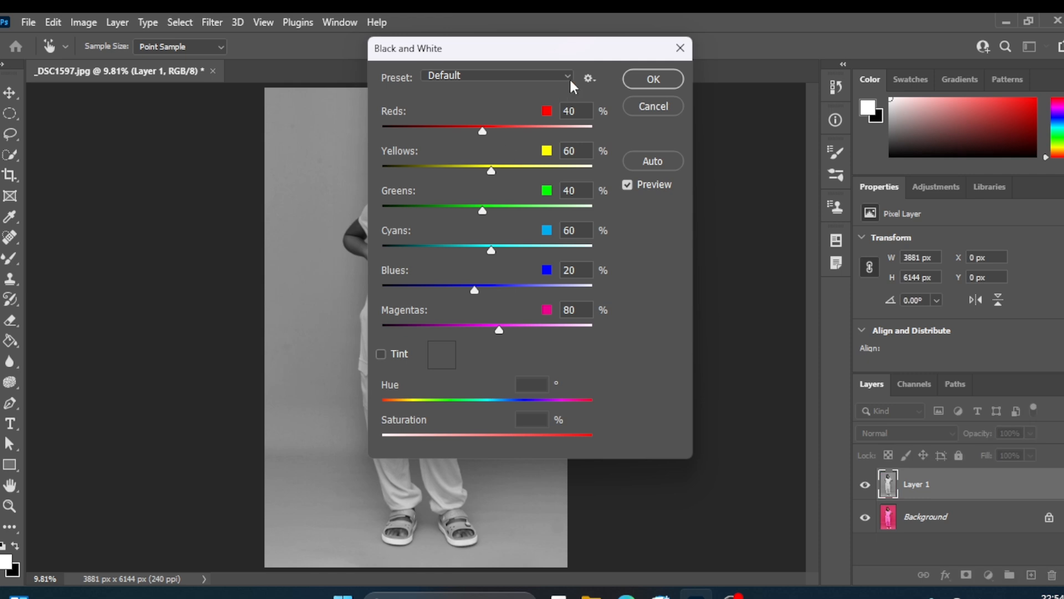
click(653, 81)
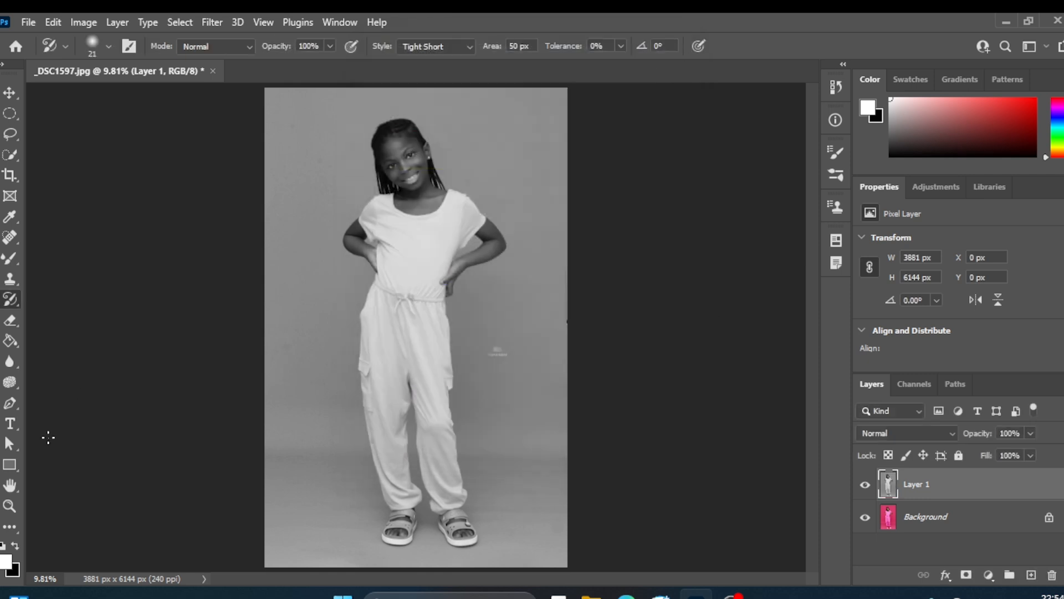
Step: Try a small Art History Brush stroke on the grey background beside the girl's head, and undo it
click(9, 506)
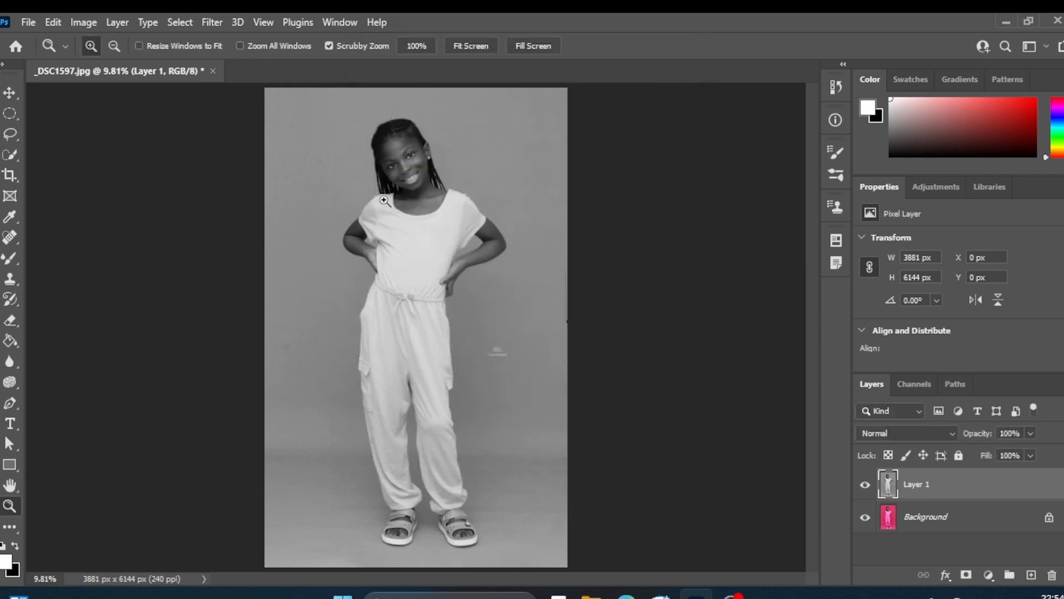
drag(403, 152, 403, 151)
click(402, 151)
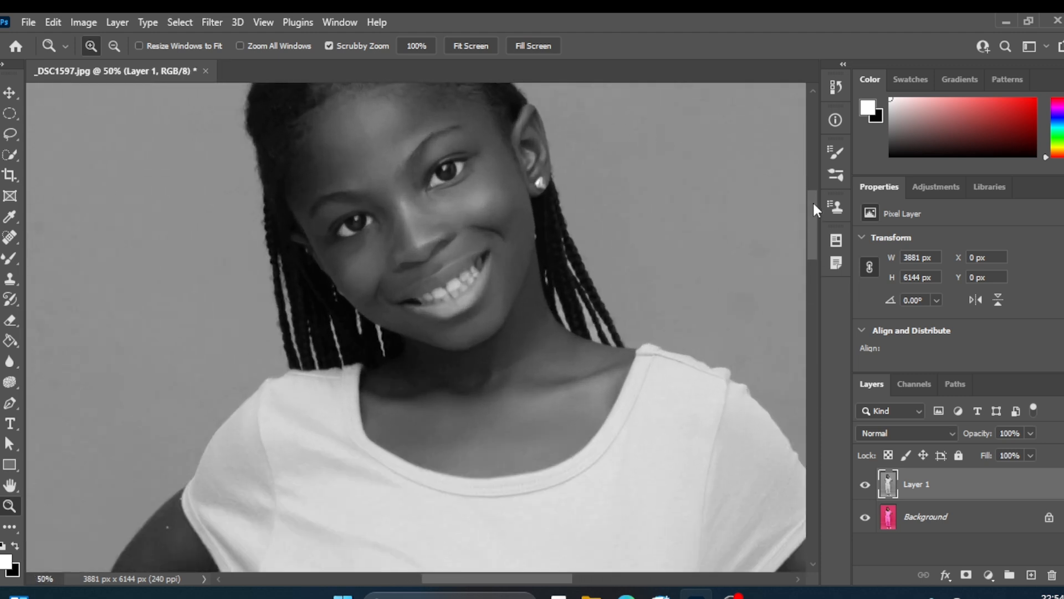
drag(812, 201, 806, 187)
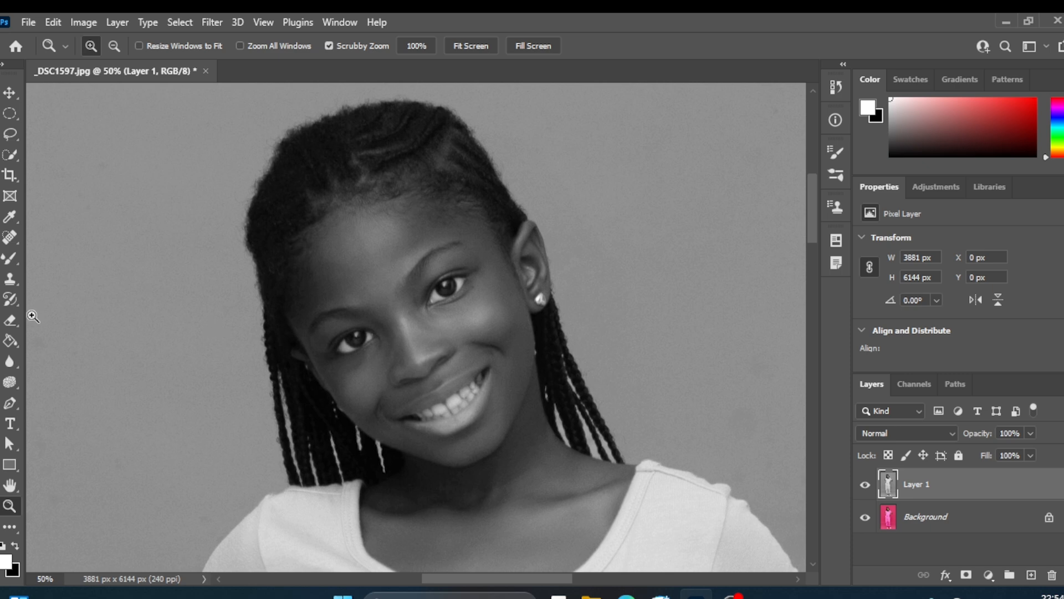
click(11, 302)
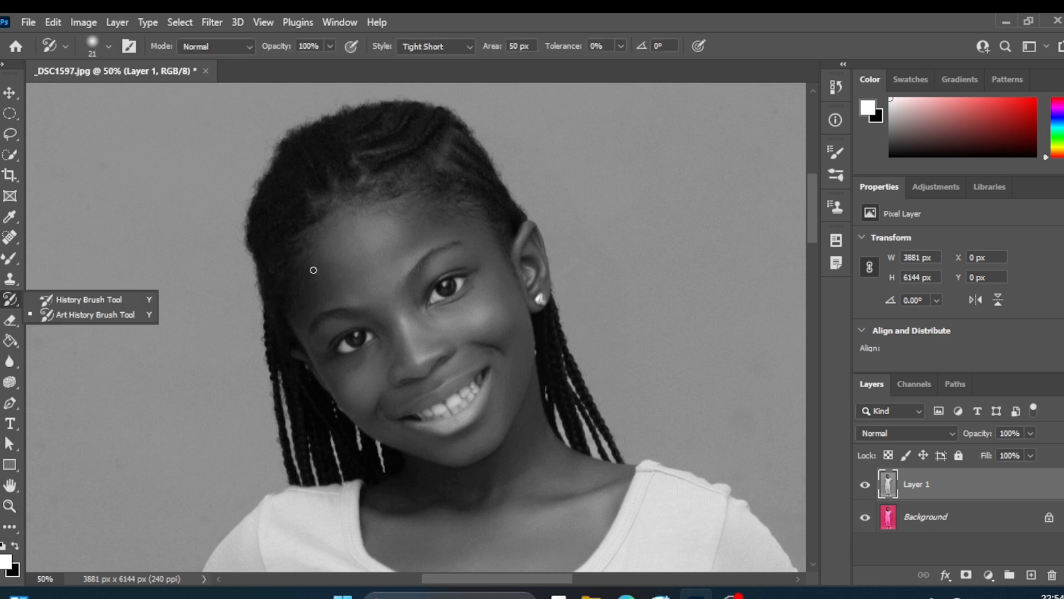
click(177, 357)
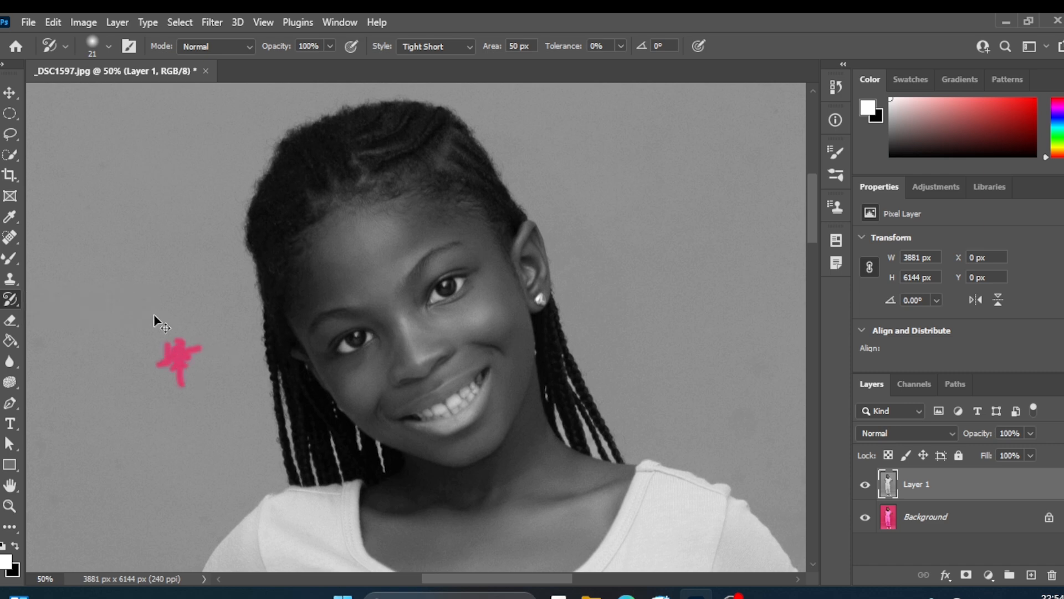
key(ctrl+z)
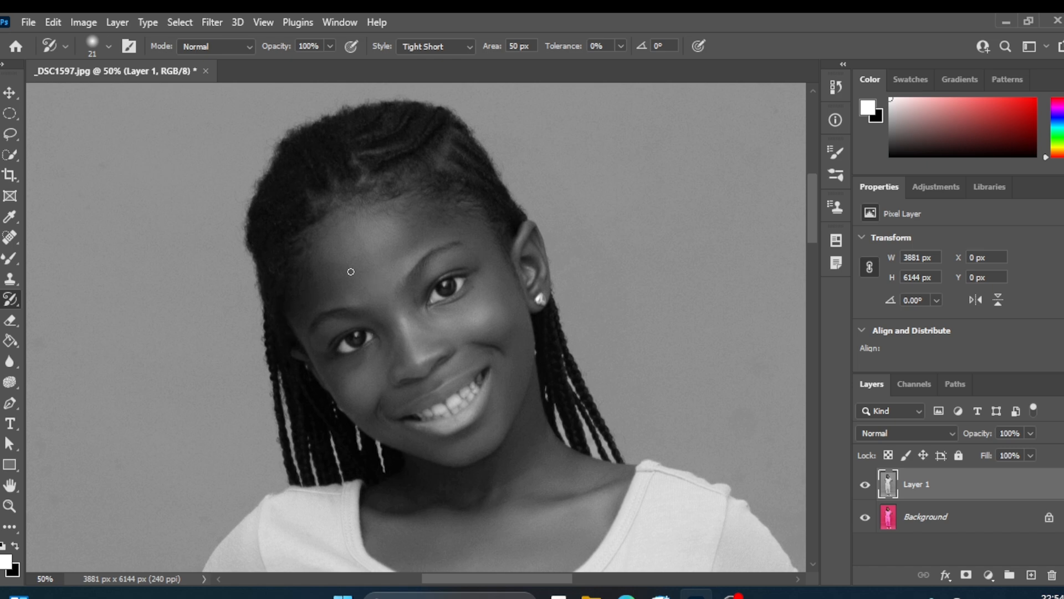
Step: Paint painterly colour over the girl's face, hair and neck with the Art History Brush at size 50, using the Tight Short style
key(bracketright)
key(bracketright)
mouse_move(430, 221)
mouse_down()
mouse_move(381, 224)
mouse_move(334, 270)
mouse_move(338, 228)
mouse_move(405, 179)
mouse_move(304, 207)
mouse_move(341, 163)
mouse_move(412, 140)
mouse_move(440, 177)
mouse_move(409, 196)
mouse_move(420, 183)
mouse_move(467, 183)
mouse_move(458, 160)
mouse_move(401, 133)
mouse_move(326, 145)
mouse_move(286, 212)
mouse_move(286, 308)
mouse_move(326, 455)
mouse_move(297, 396)
mouse_move(289, 380)
mouse_move(378, 452)
mouse_move(301, 452)
mouse_move(330, 385)
mouse_move(308, 322)
mouse_move(353, 383)
mouse_move(368, 431)
mouse_move(363, 358)
mouse_move(336, 279)
mouse_move(371, 301)
mouse_move(397, 378)
mouse_move(418, 312)
mouse_move(406, 245)
mouse_move(414, 341)
mouse_move(458, 358)
mouse_move(438, 233)
mouse_move(467, 277)
mouse_move(452, 393)
mouse_move(390, 394)
mouse_move(448, 413)
mouse_move(493, 394)
mouse_move(456, 431)
mouse_move(393, 419)
mouse_move(471, 442)
mouse_move(494, 332)
mouse_move(438, 236)
mouse_move(374, 304)
mouse_move(372, 341)
mouse_move(439, 300)
mouse_move(442, 240)
mouse_move(471, 241)
mouse_move(519, 307)
mouse_move(517, 363)
mouse_move(534, 266)
mouse_move(499, 218)
mouse_move(549, 451)
mouse_move(425, 466)
mouse_move(561, 492)
mouse_move(458, 499)
mouse_move(466, 565)
mouse_move(582, 494)
mouse_up()
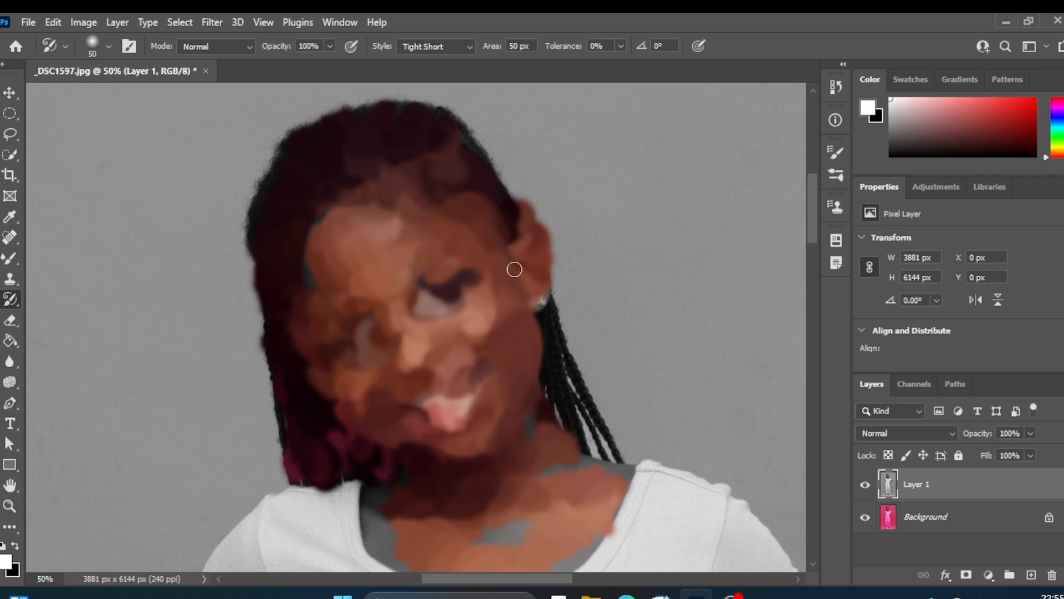
mouse_move(311, 257)
mouse_down()
mouse_move(373, 211)
mouse_move(378, 264)
mouse_move(468, 301)
mouse_move(382, 343)
mouse_move(357, 333)
mouse_move(437, 396)
mouse_move(459, 449)
mouse_up()
mouse_move(376, 481)
mouse_down()
mouse_move(384, 543)
mouse_move(422, 551)
mouse_move(548, 529)
mouse_move(480, 533)
mouse_move(530, 568)
mouse_move(594, 530)
mouse_move(623, 486)
mouse_move(536, 458)
mouse_move(524, 429)
mouse_up()
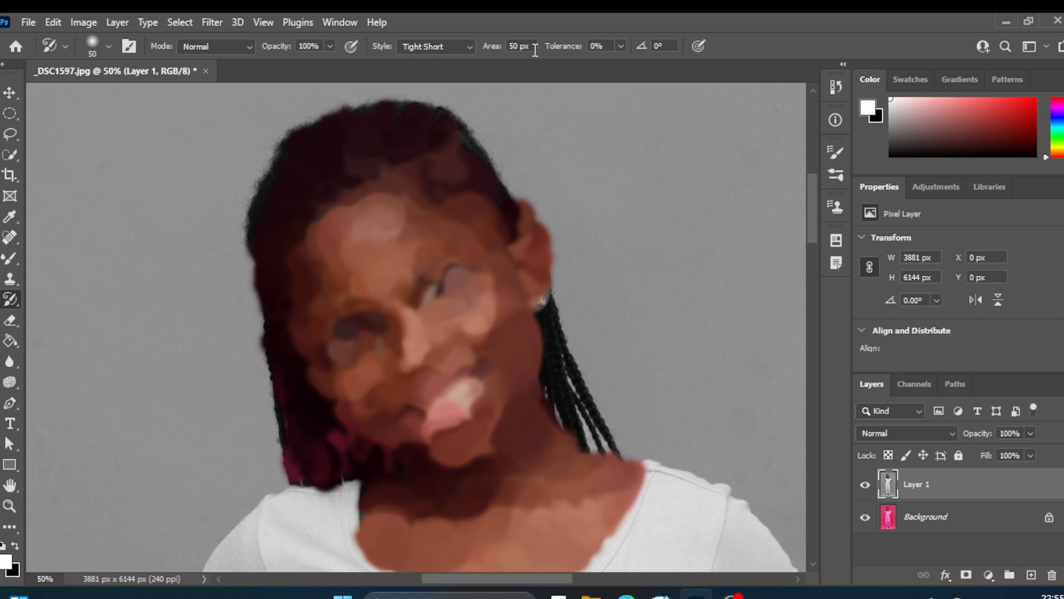
click(469, 48)
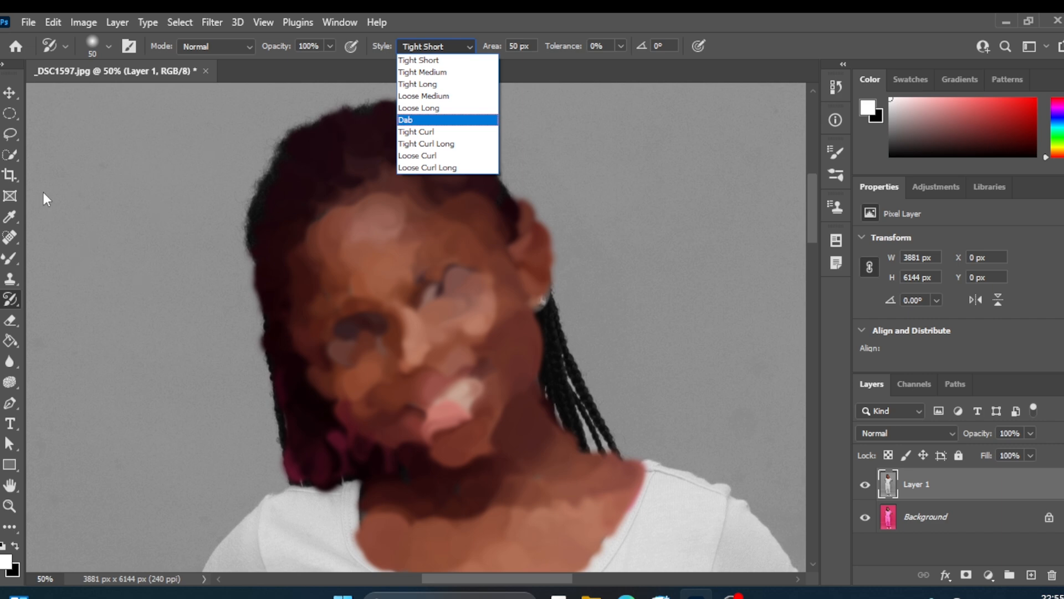
click(188, 381)
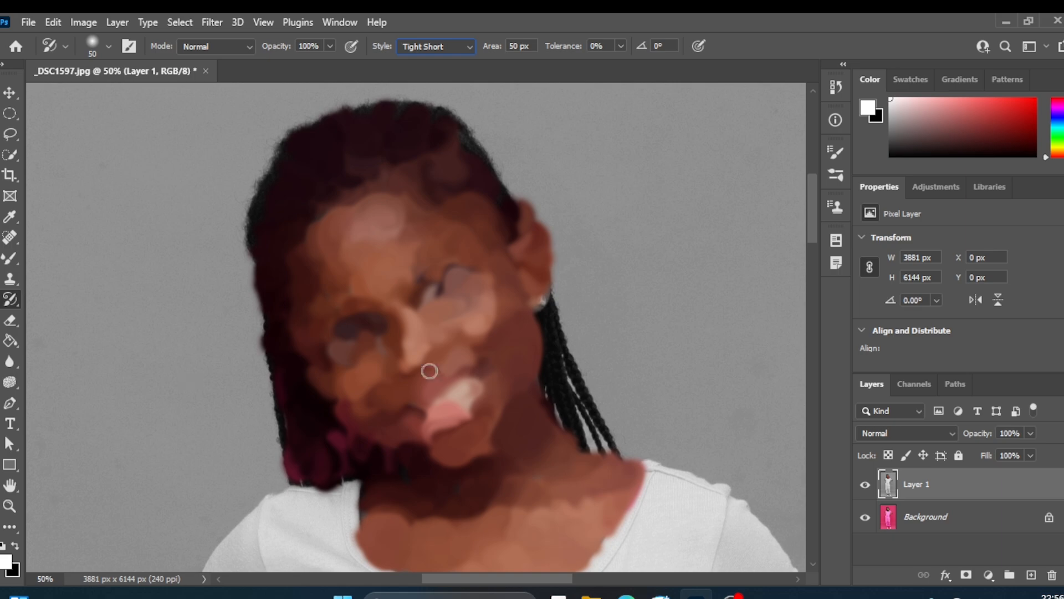